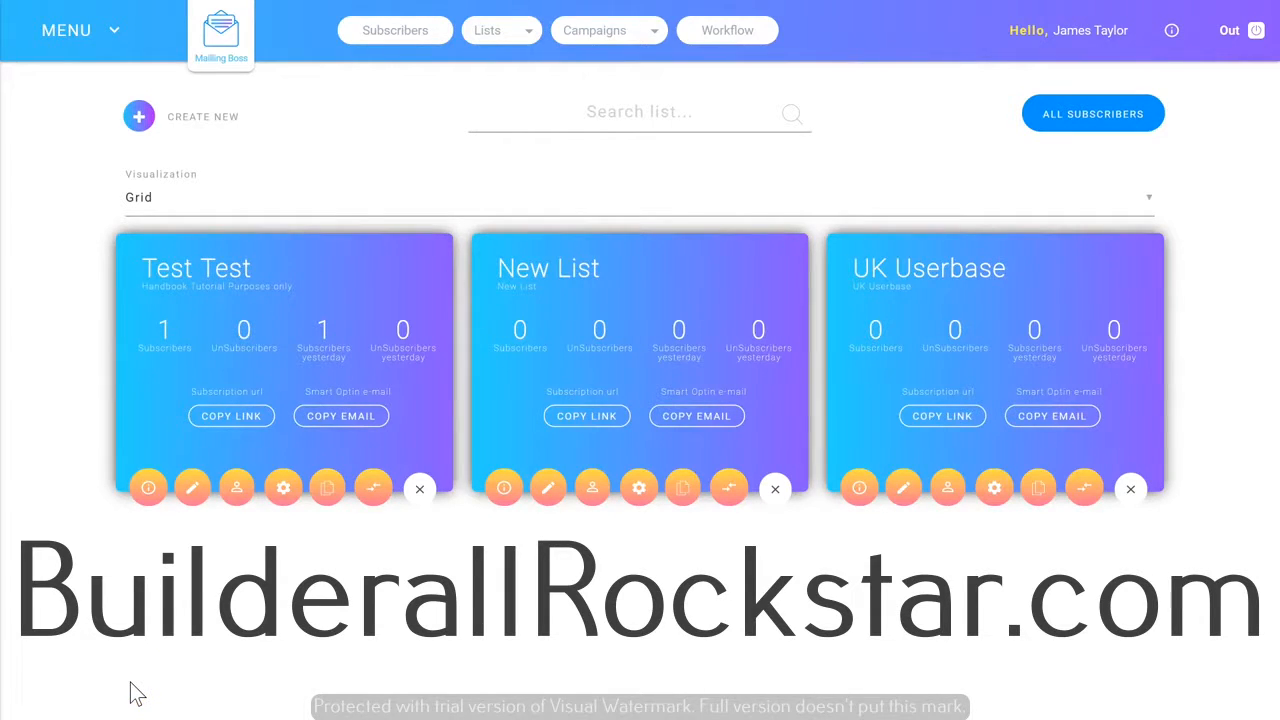
Start a new mailing list and name it "New Training List".
left_click(510, 36)
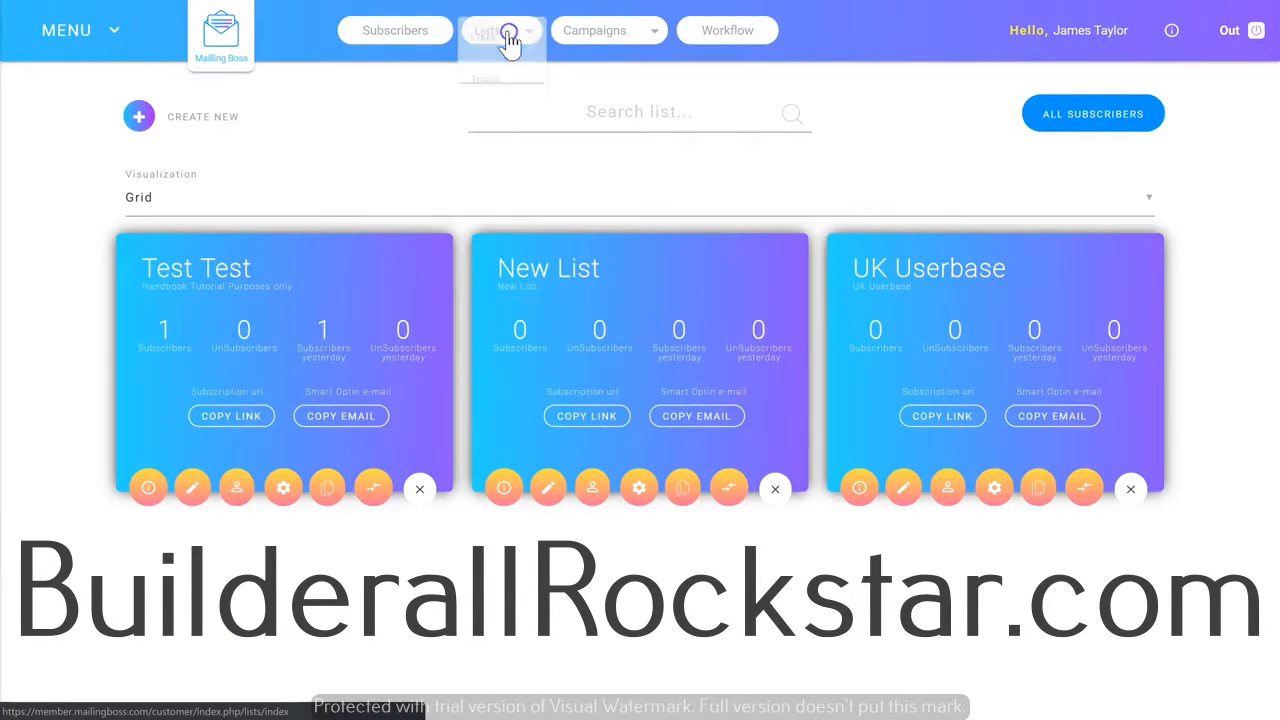
left_click(203, 117)
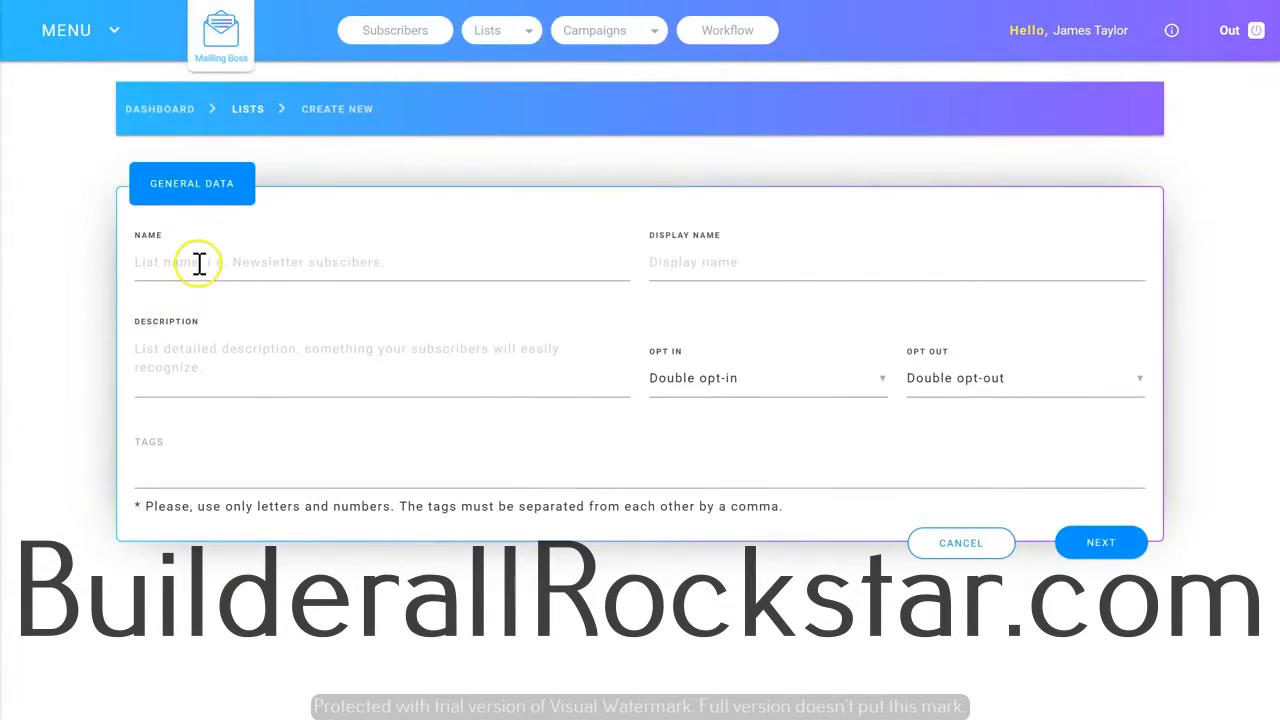
left_click(212, 264)
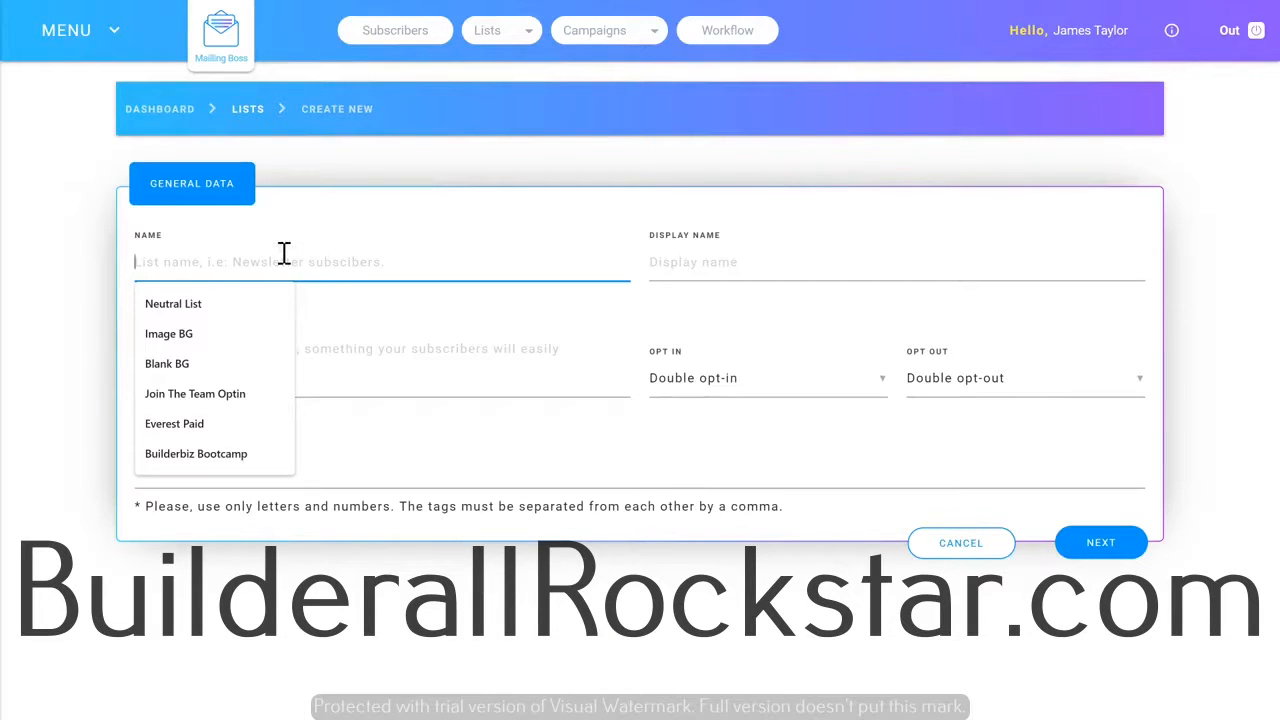
type("New Tut")
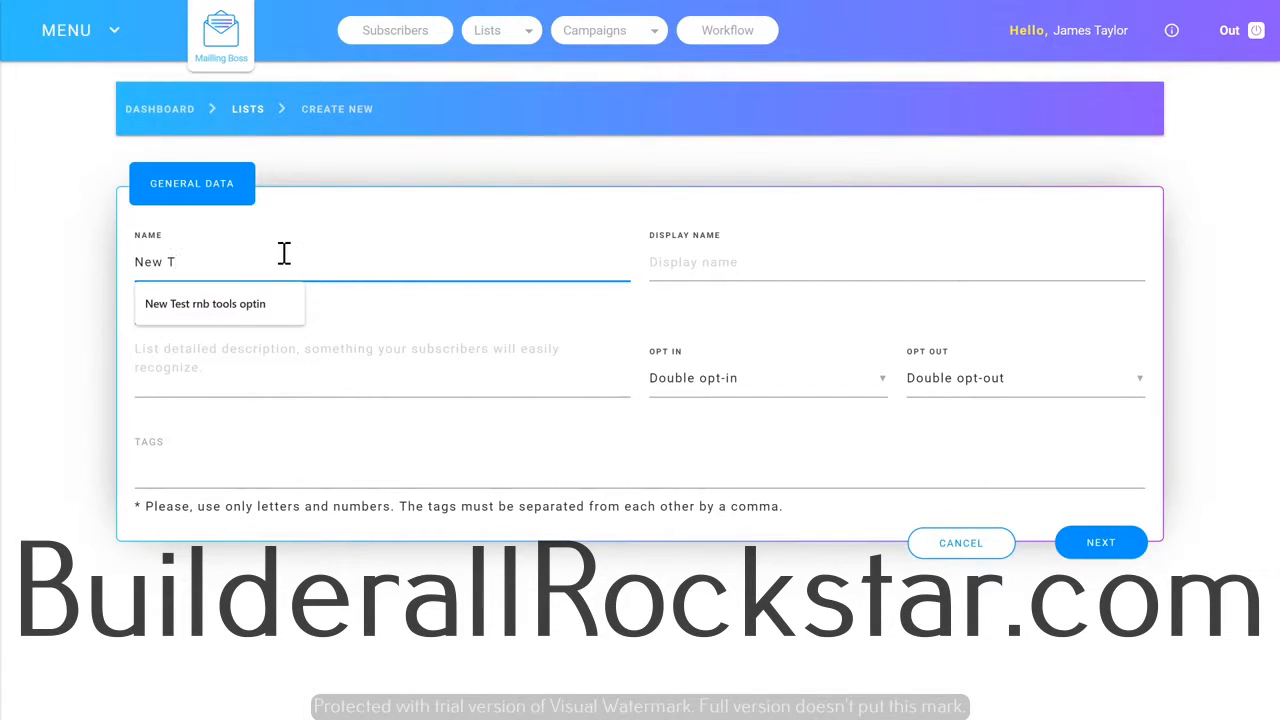
key("BackSpace")
key("BackSpace")
type("ra")
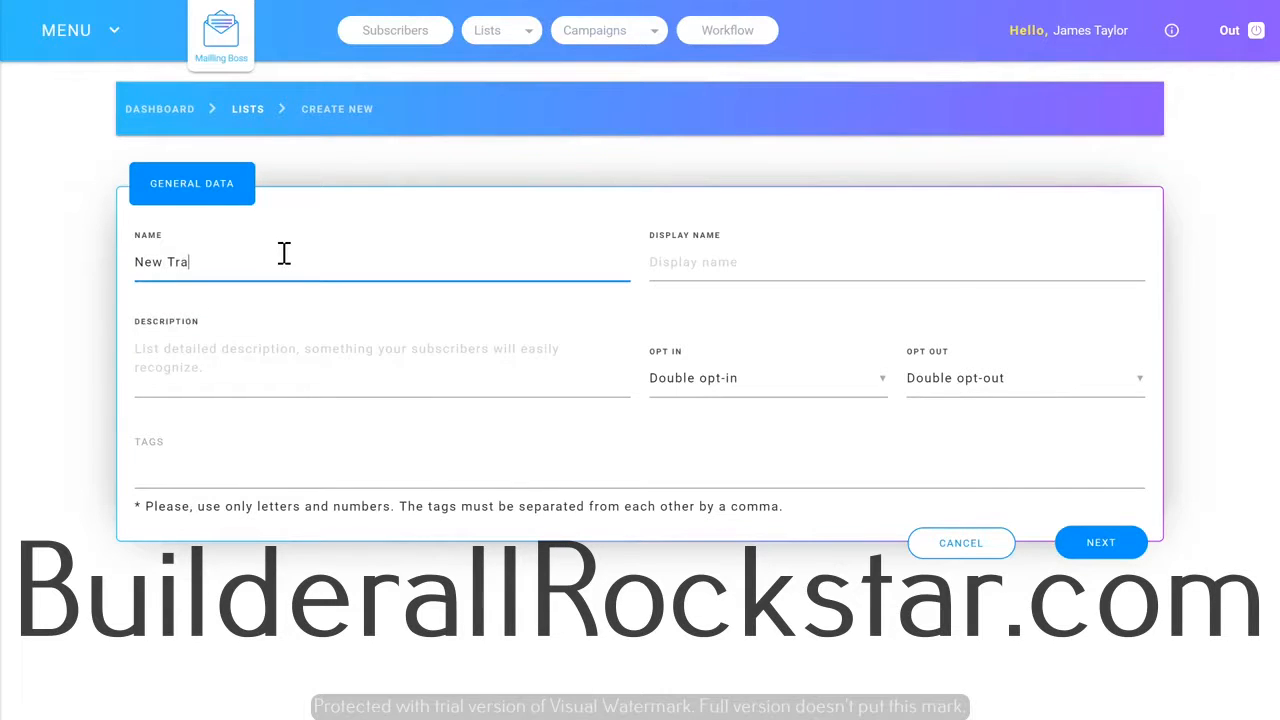
type("ining List")
Copy the list name into the display name and description as "New Training List".
key("ctrl+a")
key("ctrl+c")
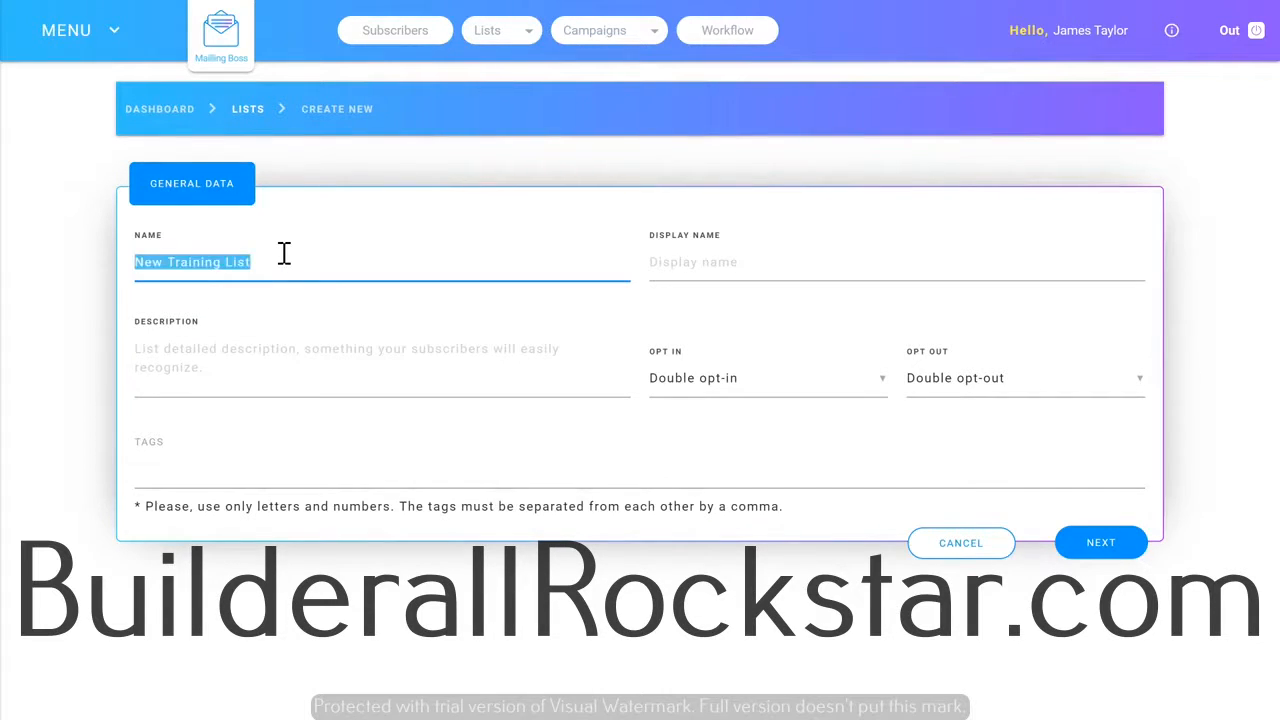
left_click(706, 266)
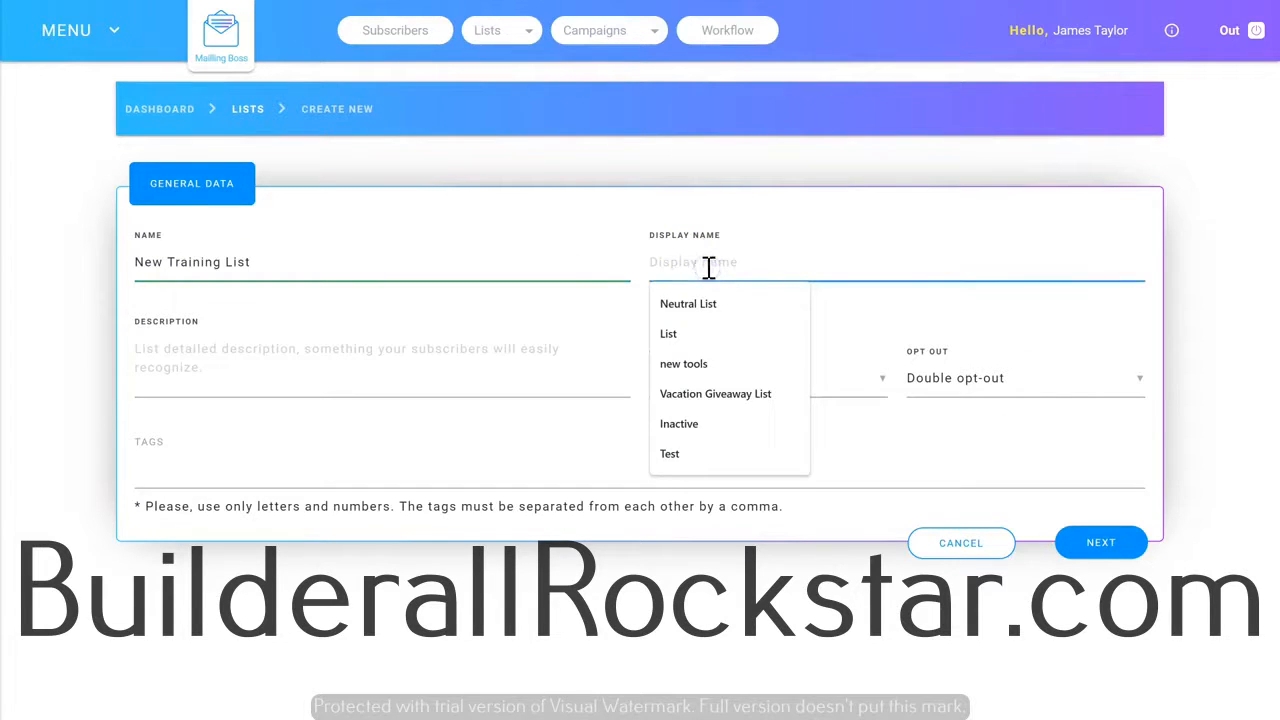
key("ctrl+v")
left_click(212, 348)
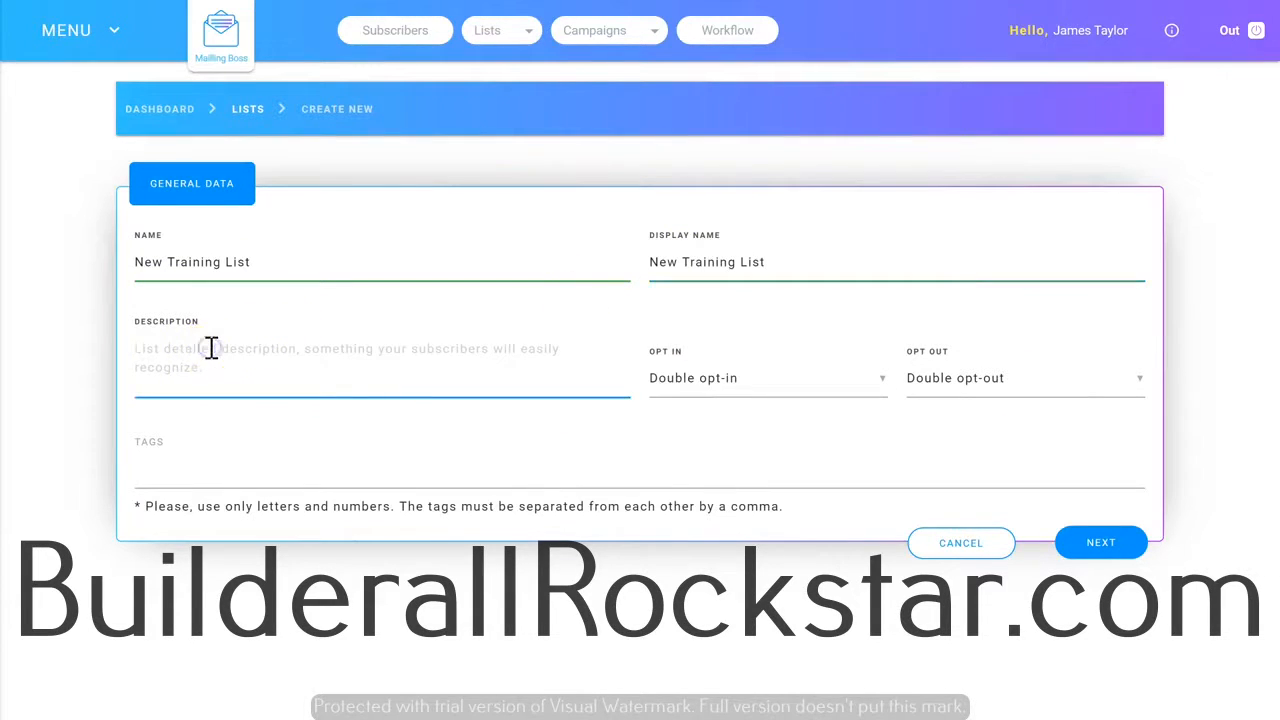
key("ctrl+v")
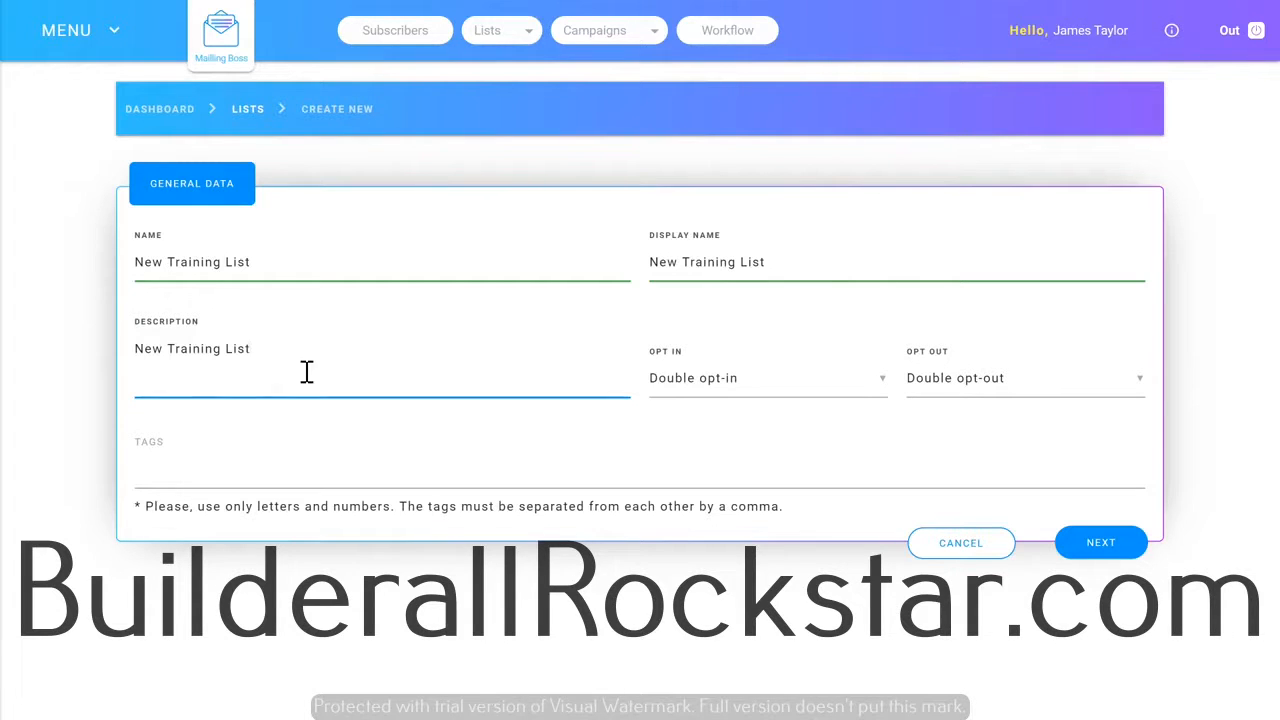
Keep Double opt-in, set the opt-out to Single opt-out, and save the general data without tags.
left_click(692, 384)
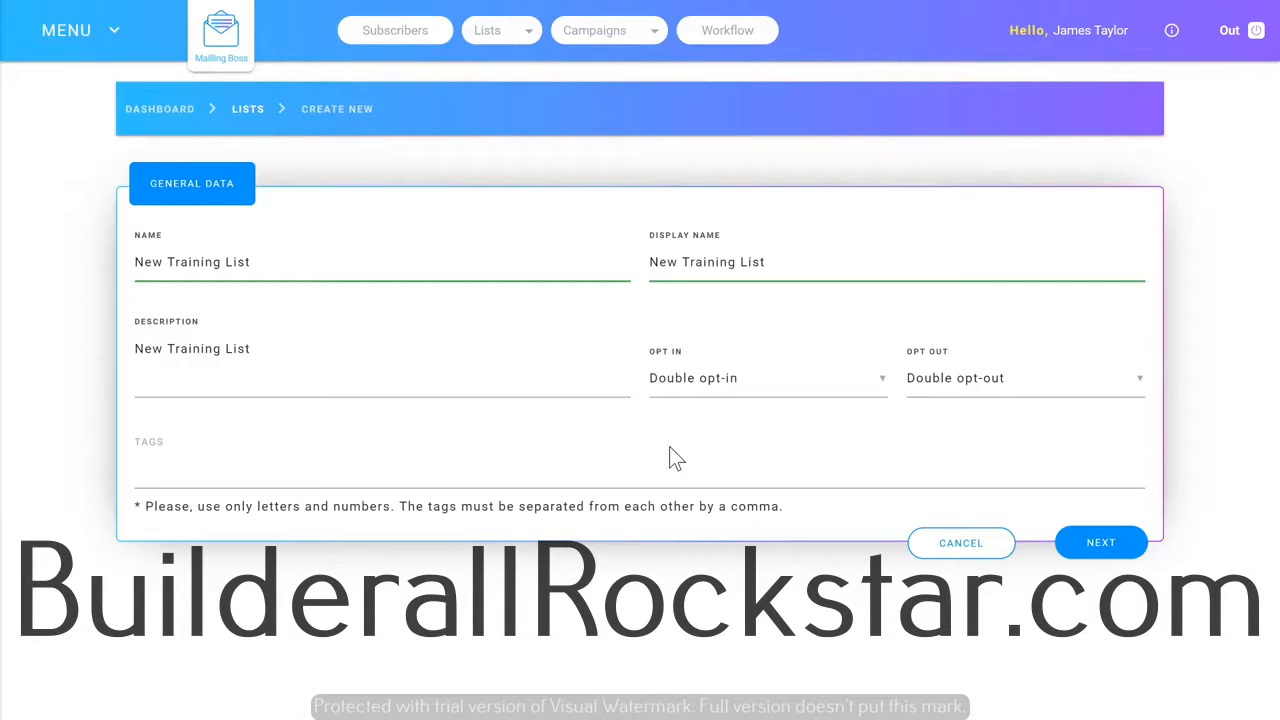
left_click(715, 388)
left_click(689, 425)
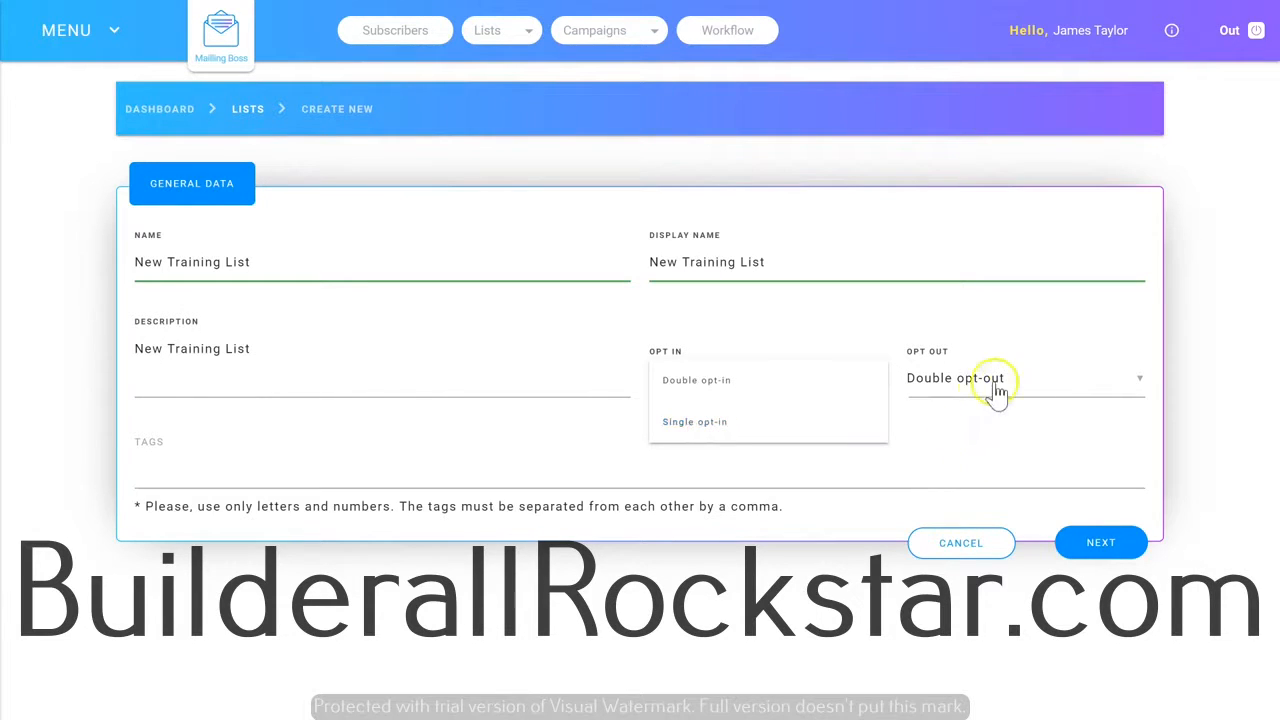
left_click(962, 394)
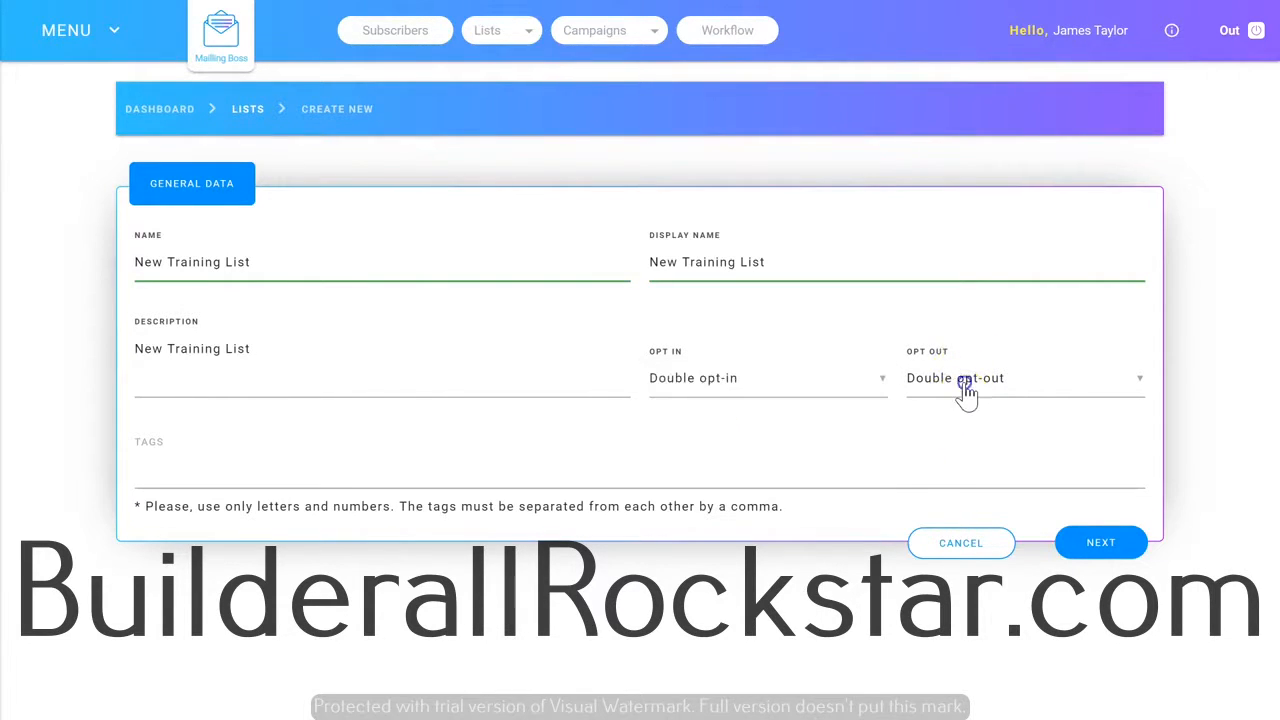
left_click(964, 394)
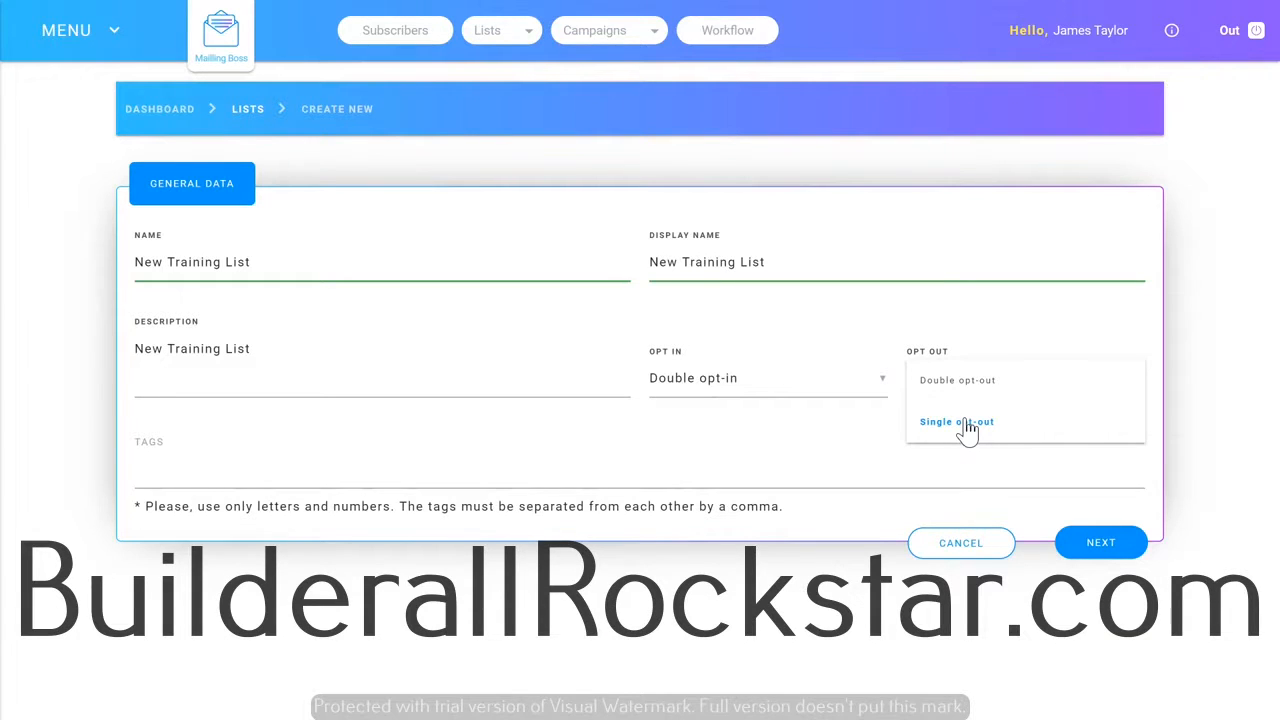
left_click(966, 426)
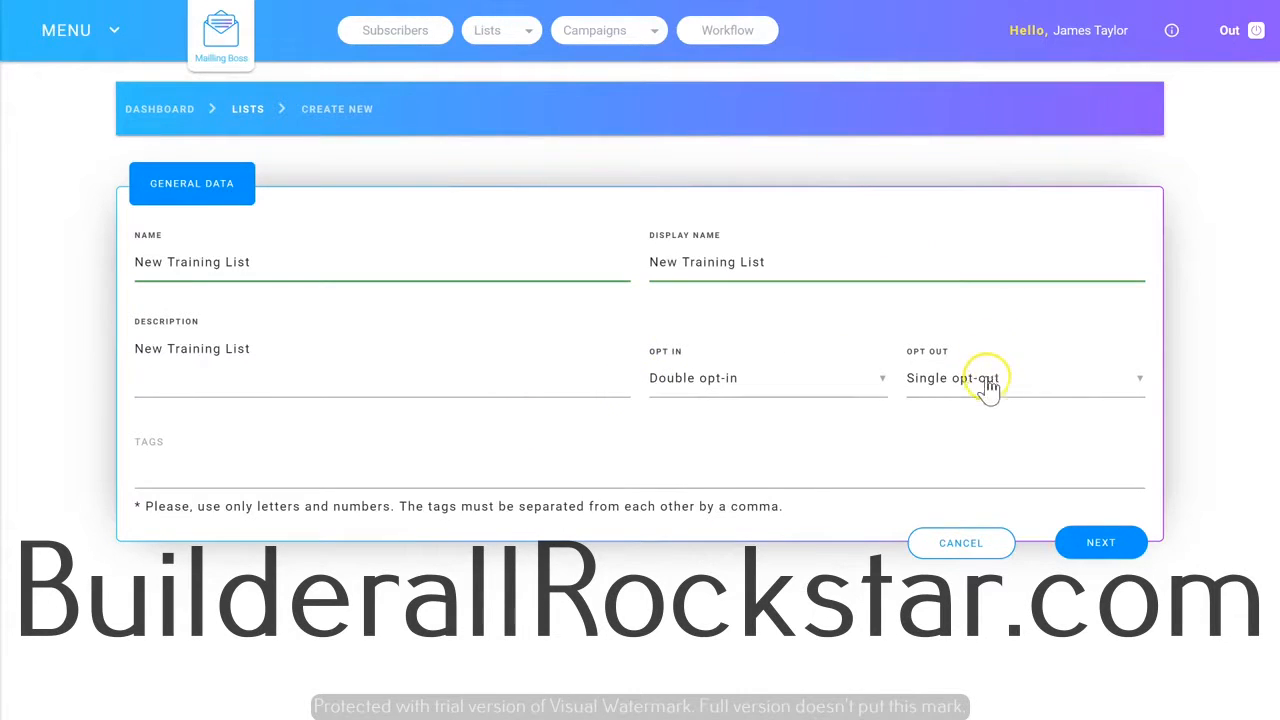
left_click(171, 464)
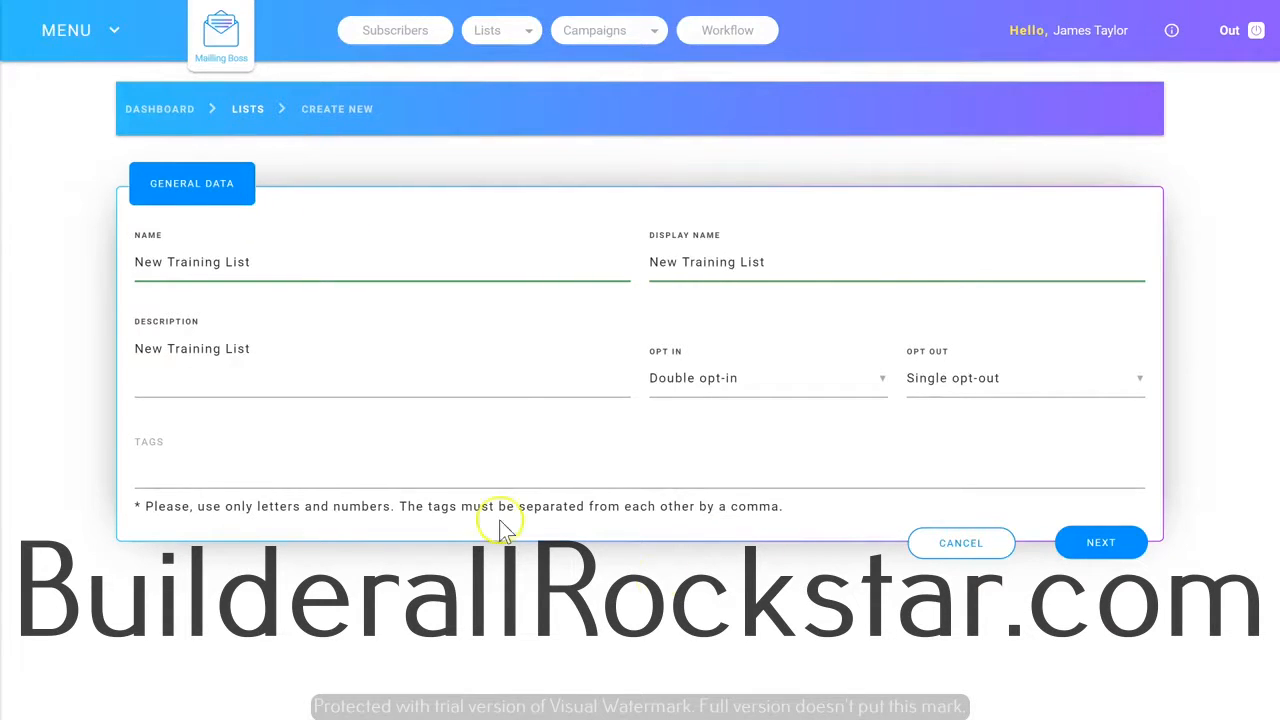
left_click(1100, 542)
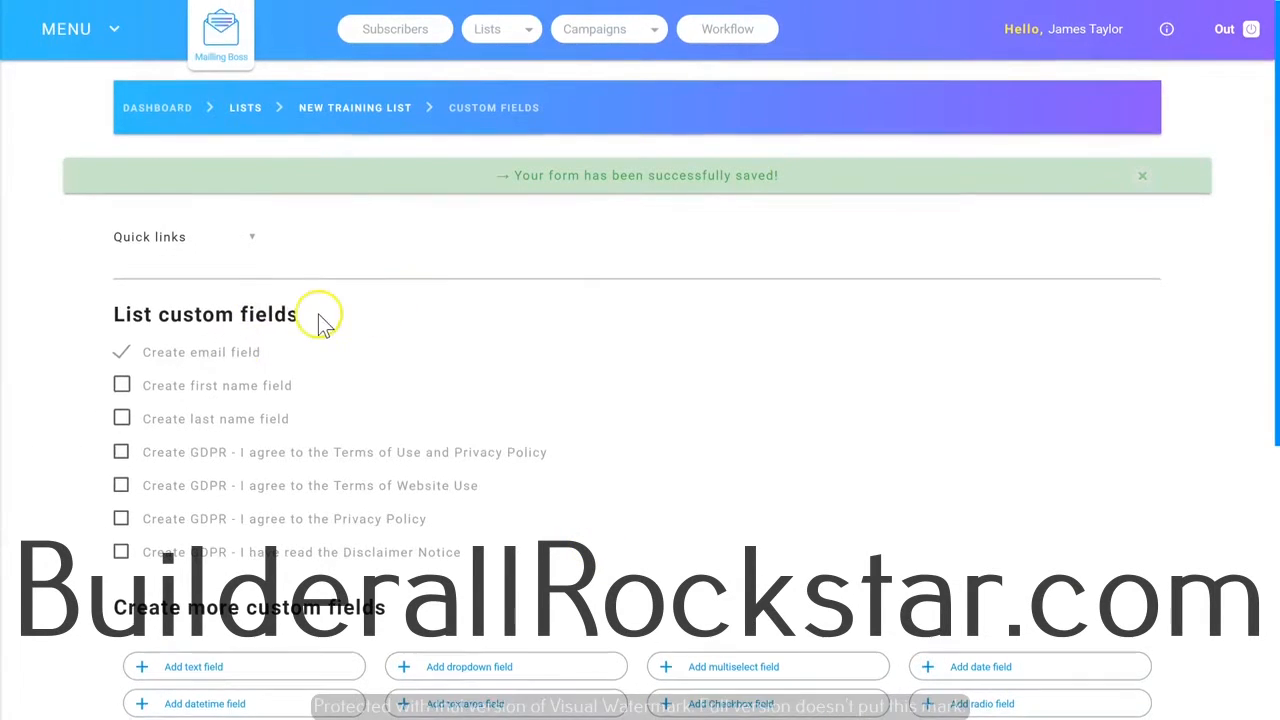
Add the first name field to the list's custom fields and save the changes.
scroll(350, 310, "down", 2)
scroll(570, 340, "up", 2)
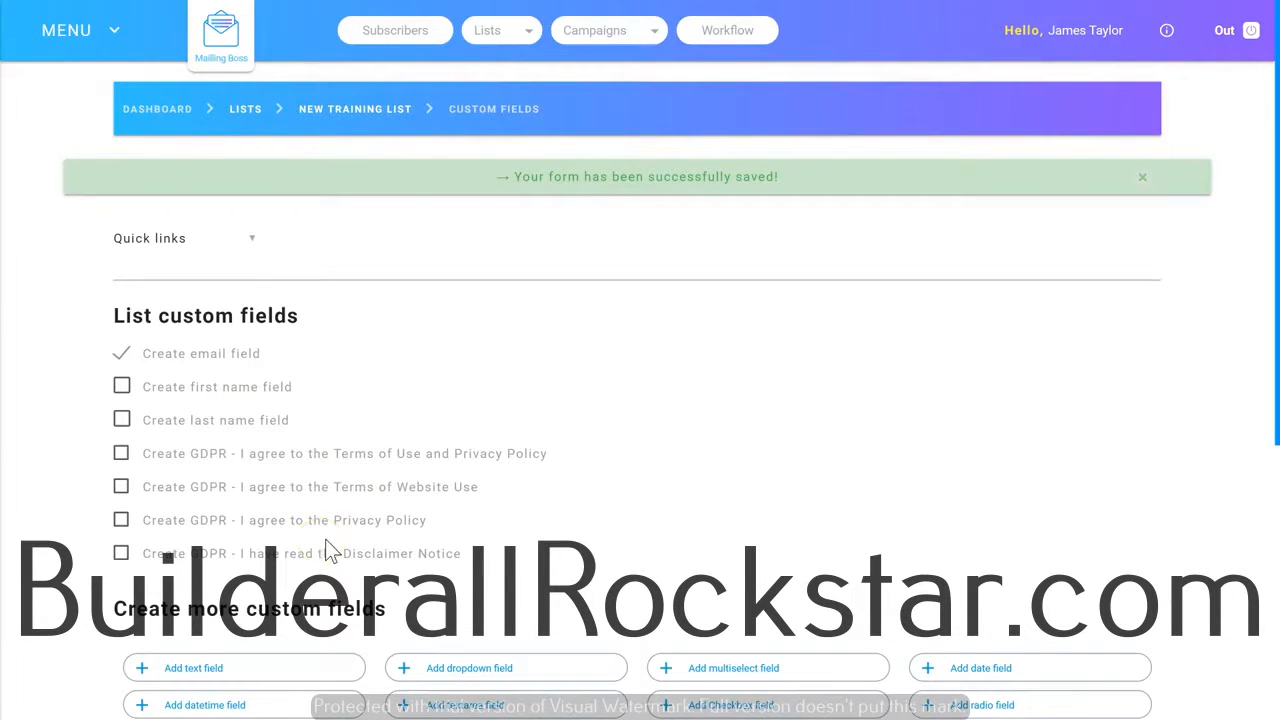
scroll(326, 541, "down", 3)
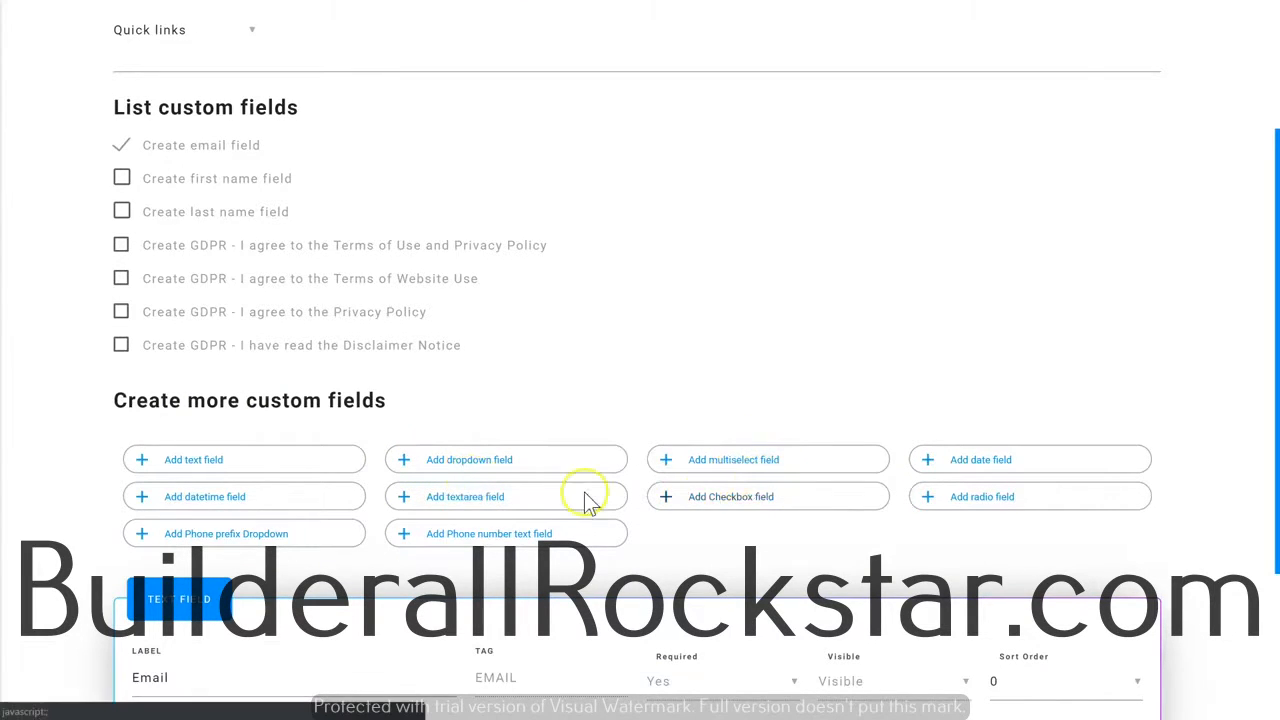
scroll(589, 368, "down", 1)
scroll(589, 368, "up", 1)
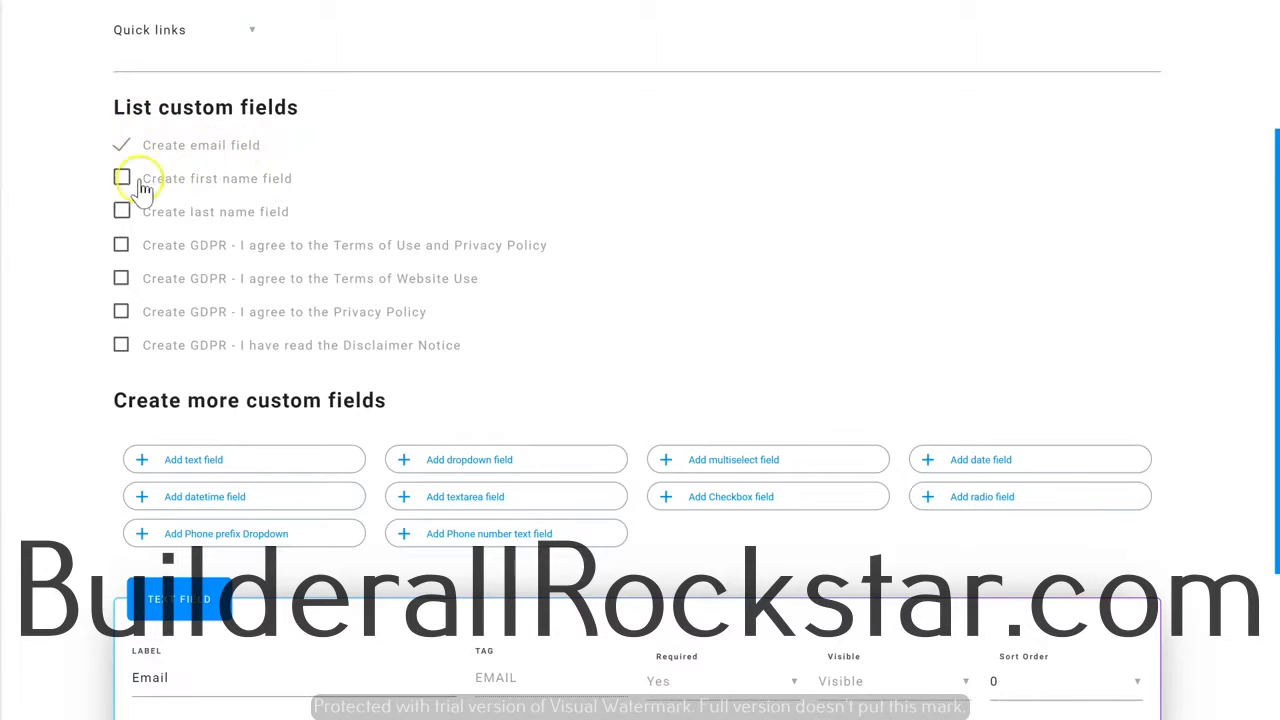
left_click(122, 180)
scroll(268, 222, "down", 2)
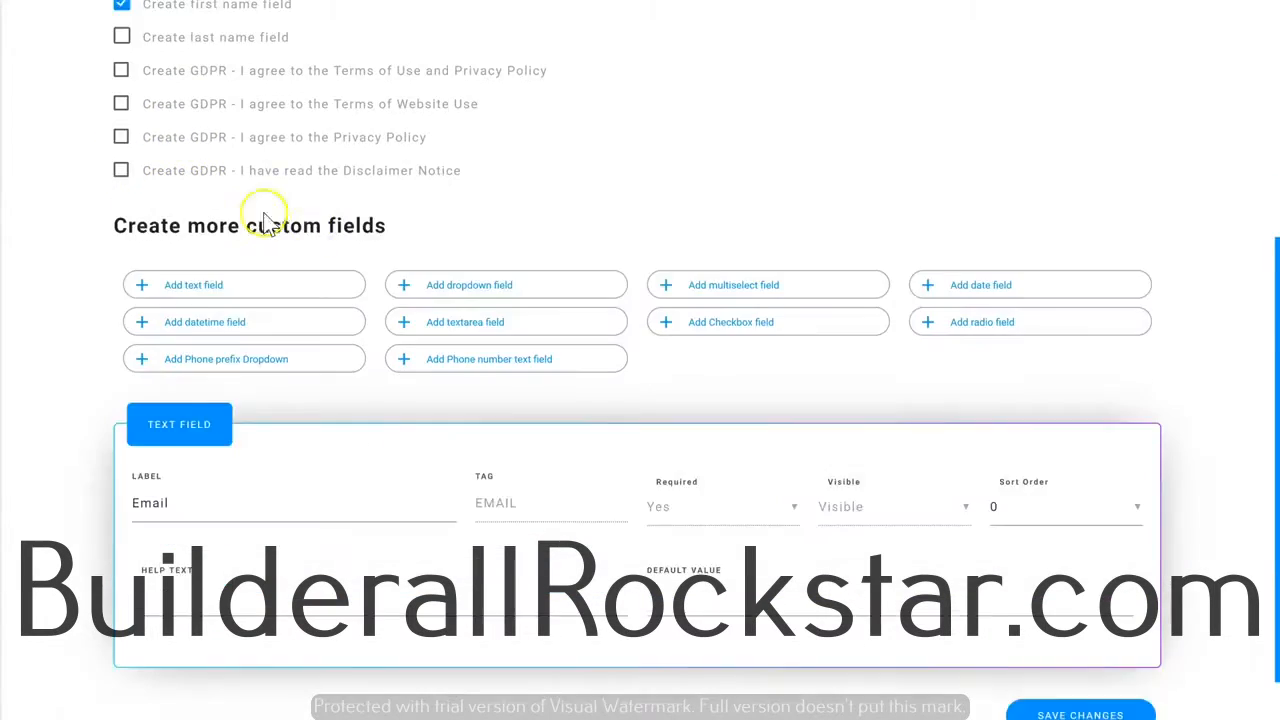
scroll(320, 250, "down", 1)
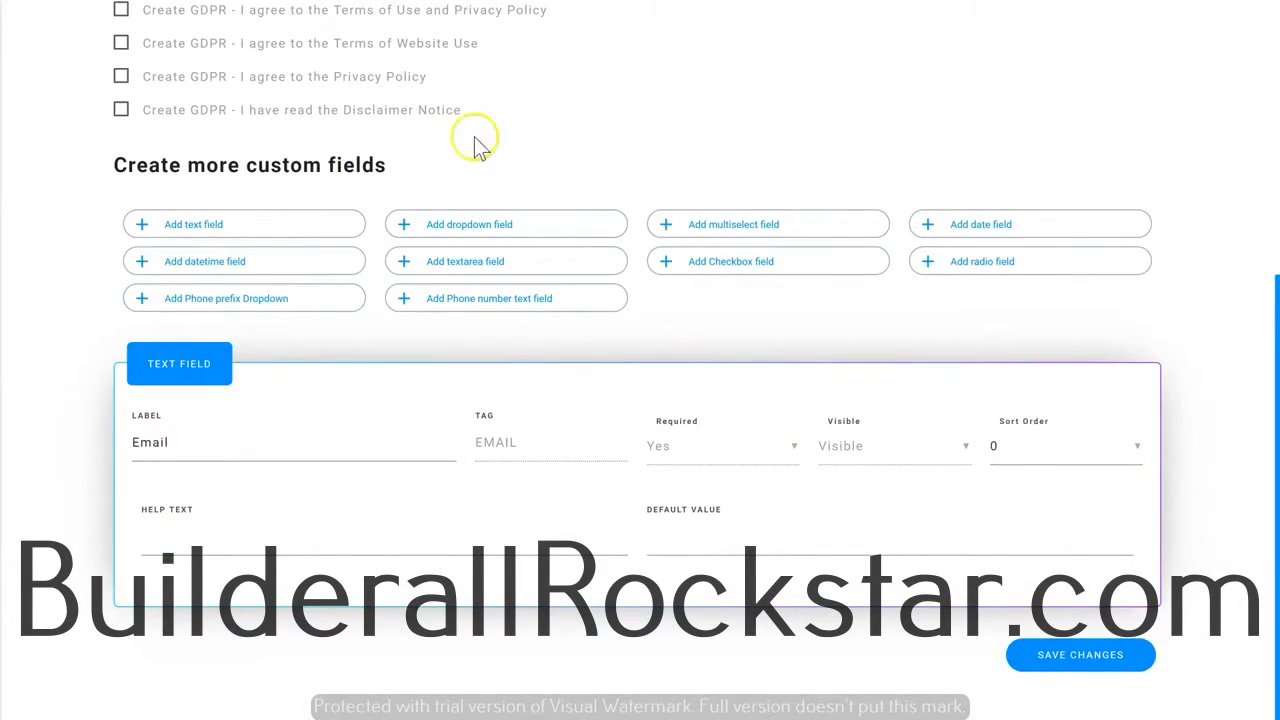
left_click(1087, 664)
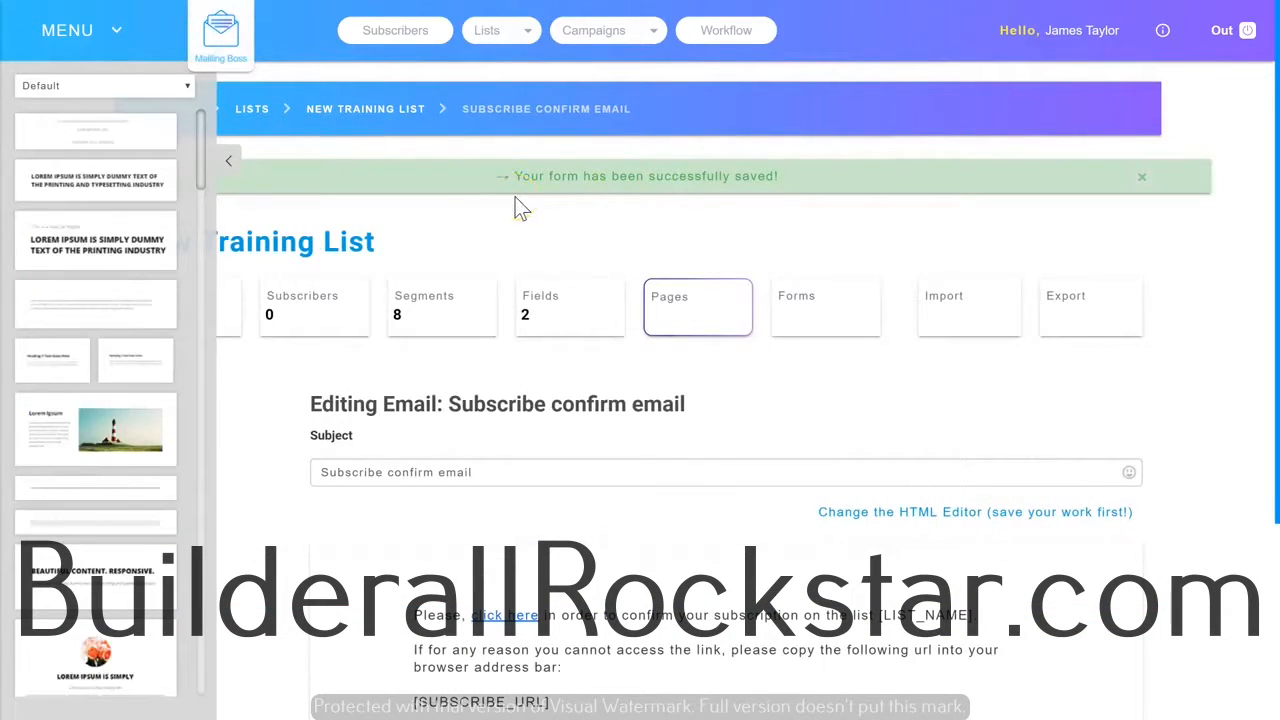
Collapse the template blocks sidebar, review the subscribe confirm email, and save it with its default content.
left_click(229, 164)
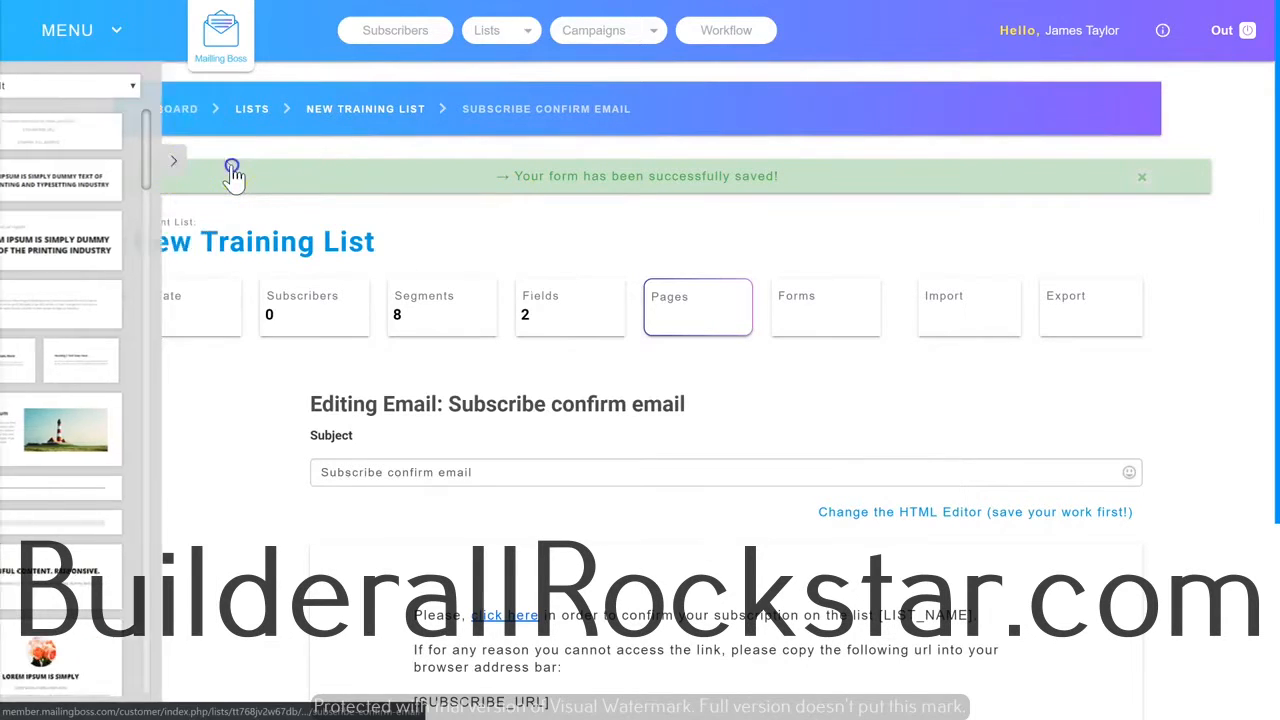
scroll(432, 313, "down", 2)
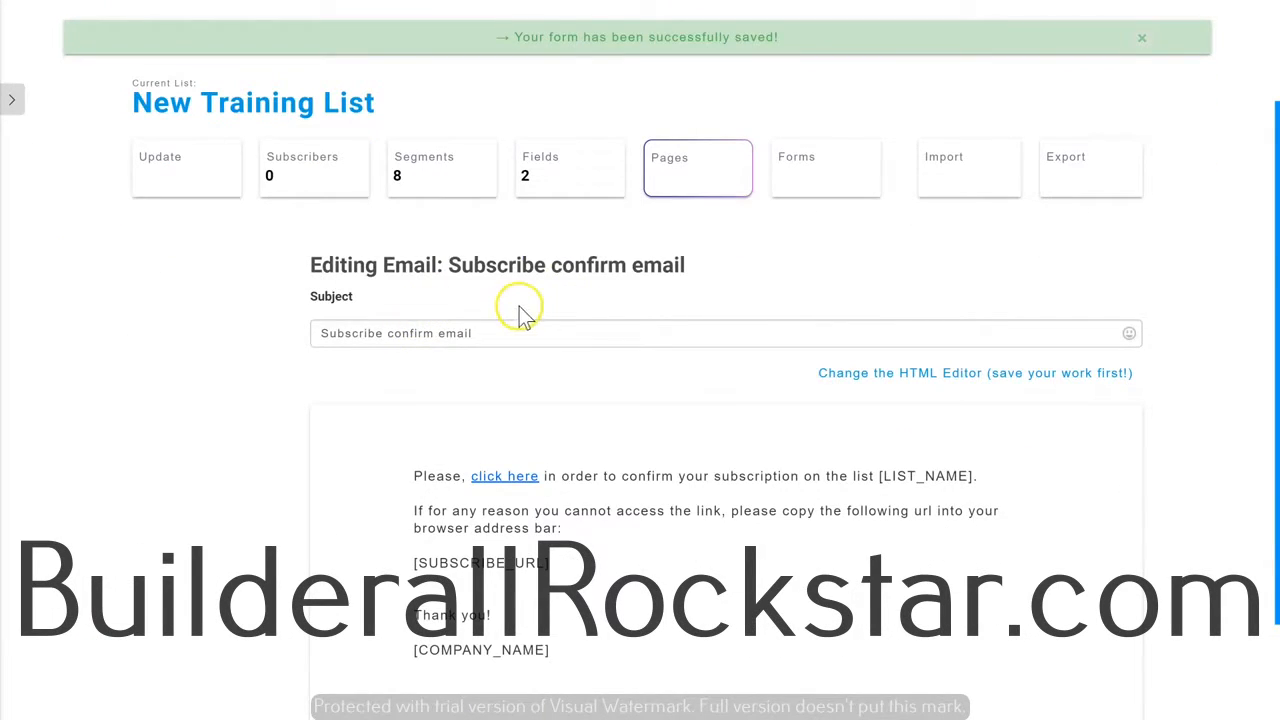
scroll(585, 328, "down", 1)
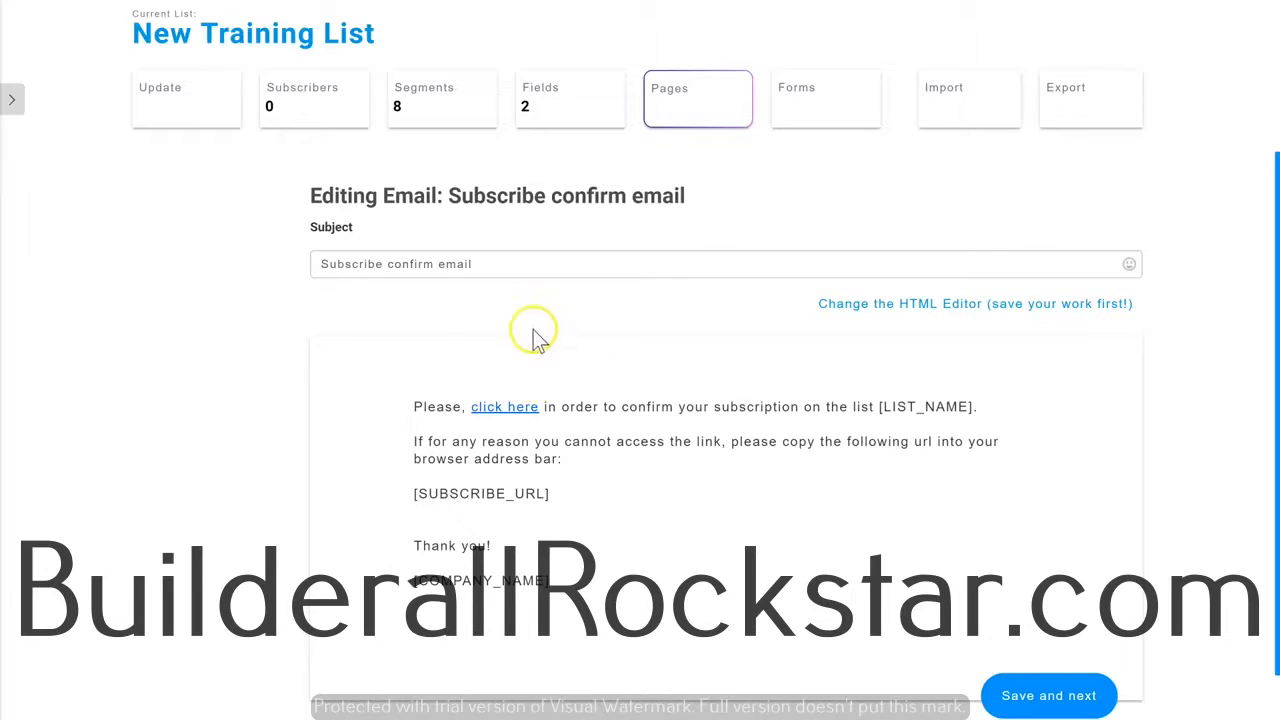
left_click(532, 410)
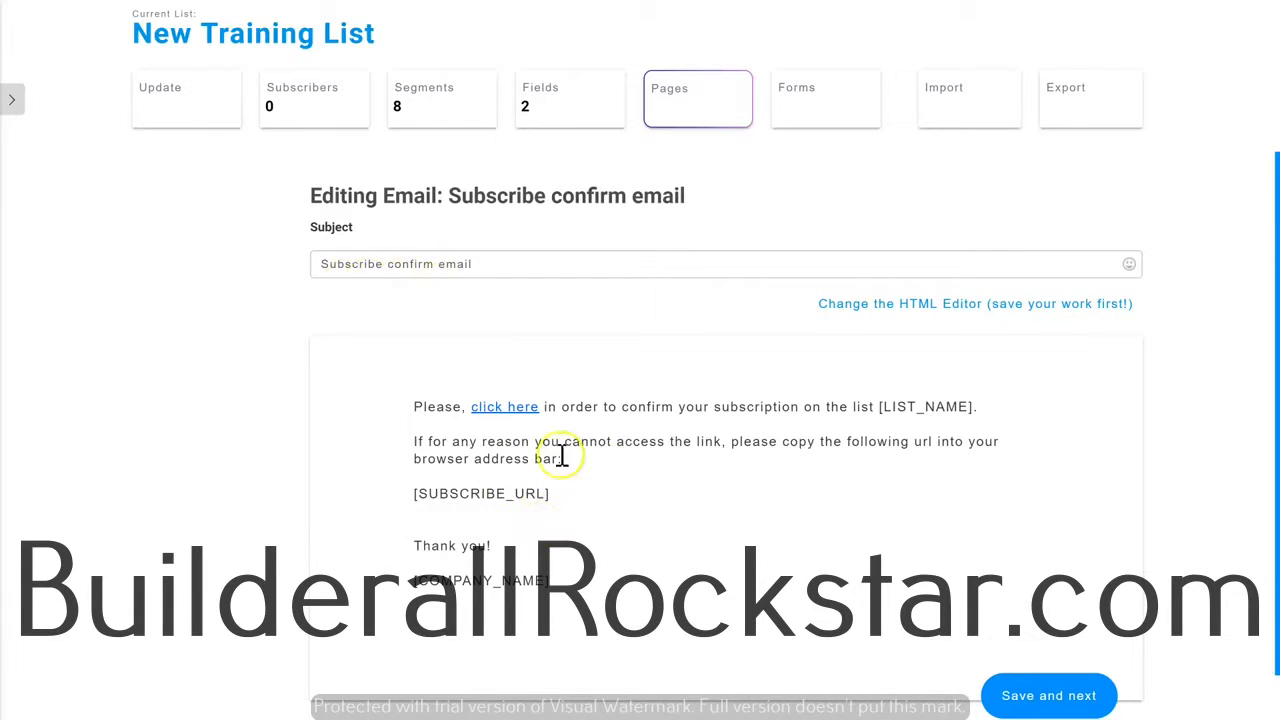
left_click(1085, 700)
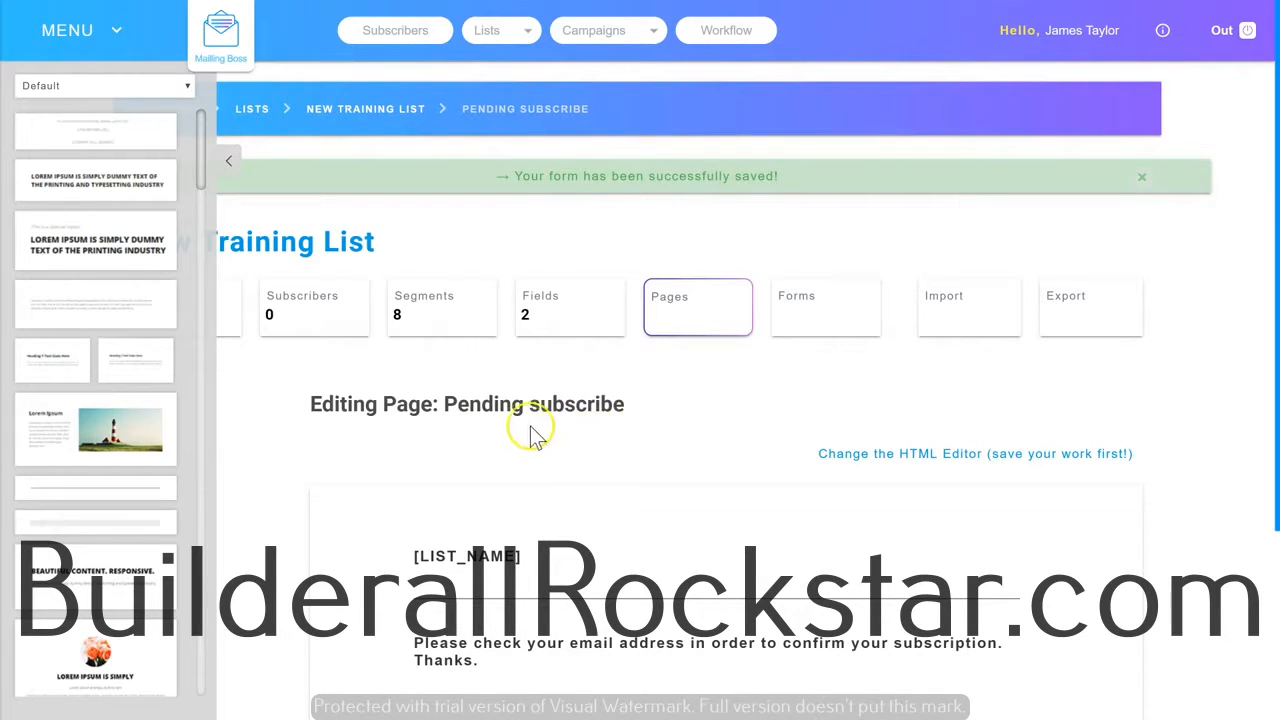
Review the pending subscribe page and save it with its default message.
scroll(574, 457, "down", 2)
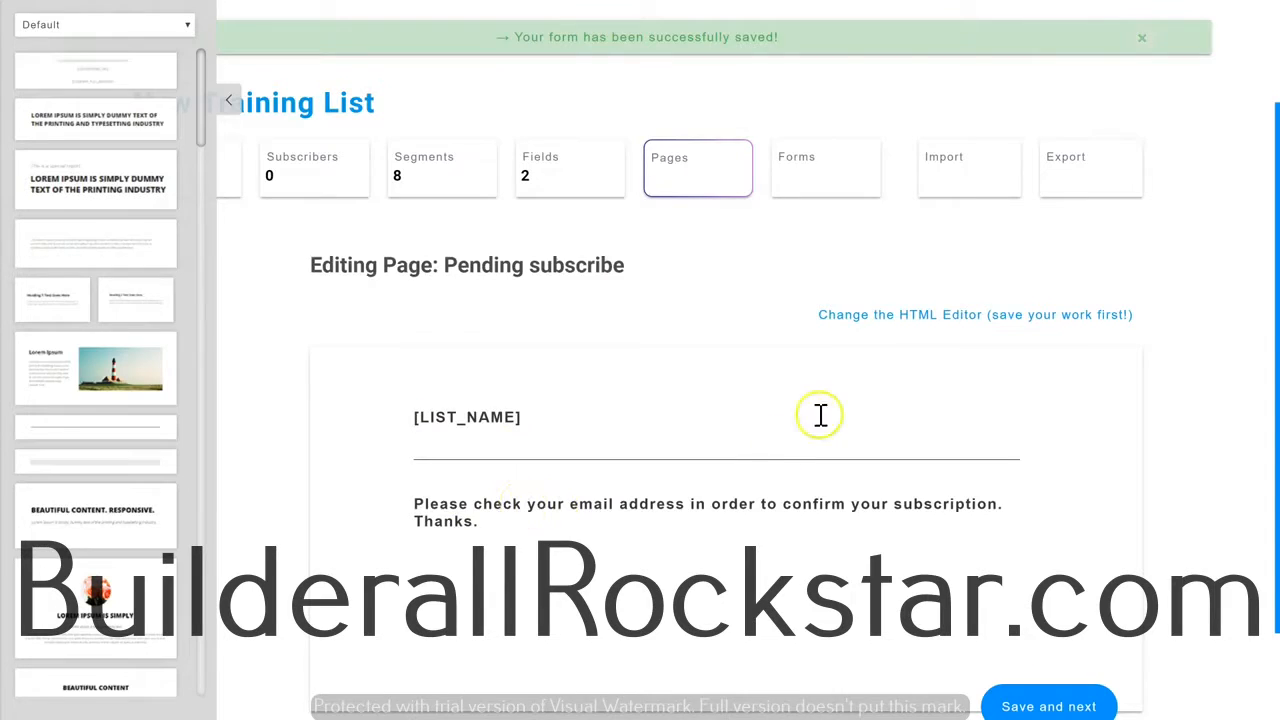
scroll(800, 413, "down", 1)
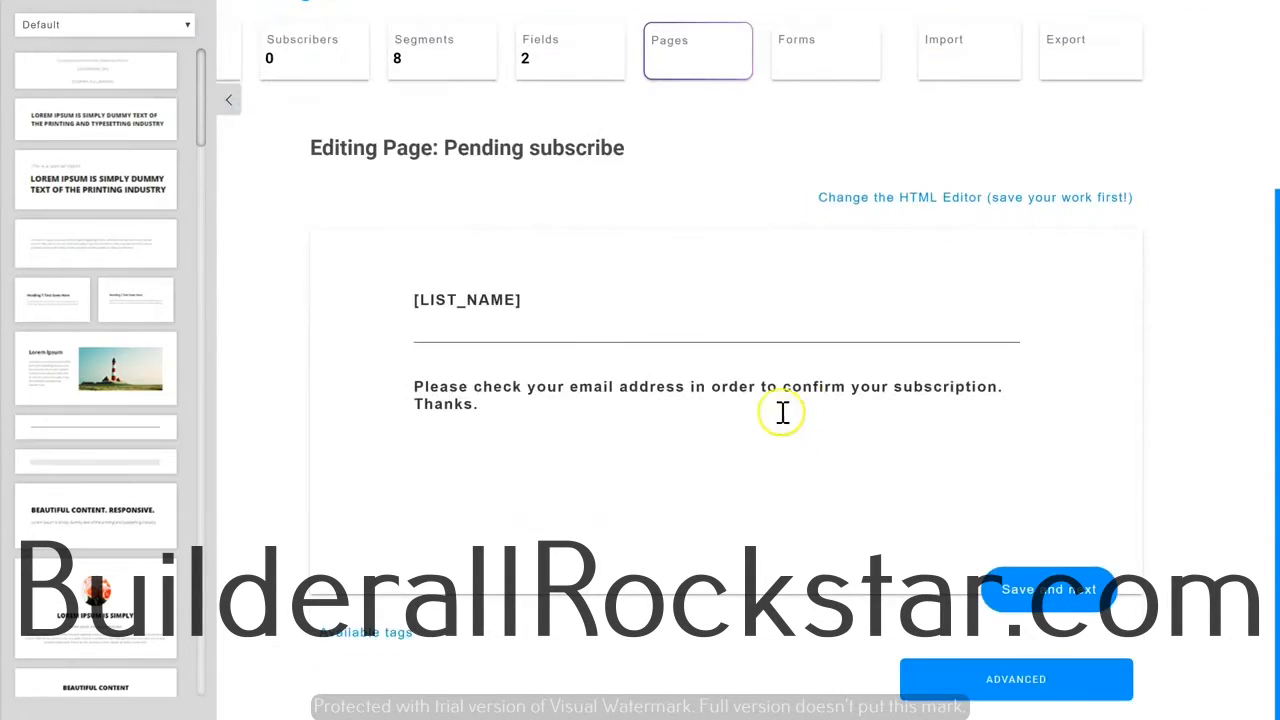
left_click(1036, 600)
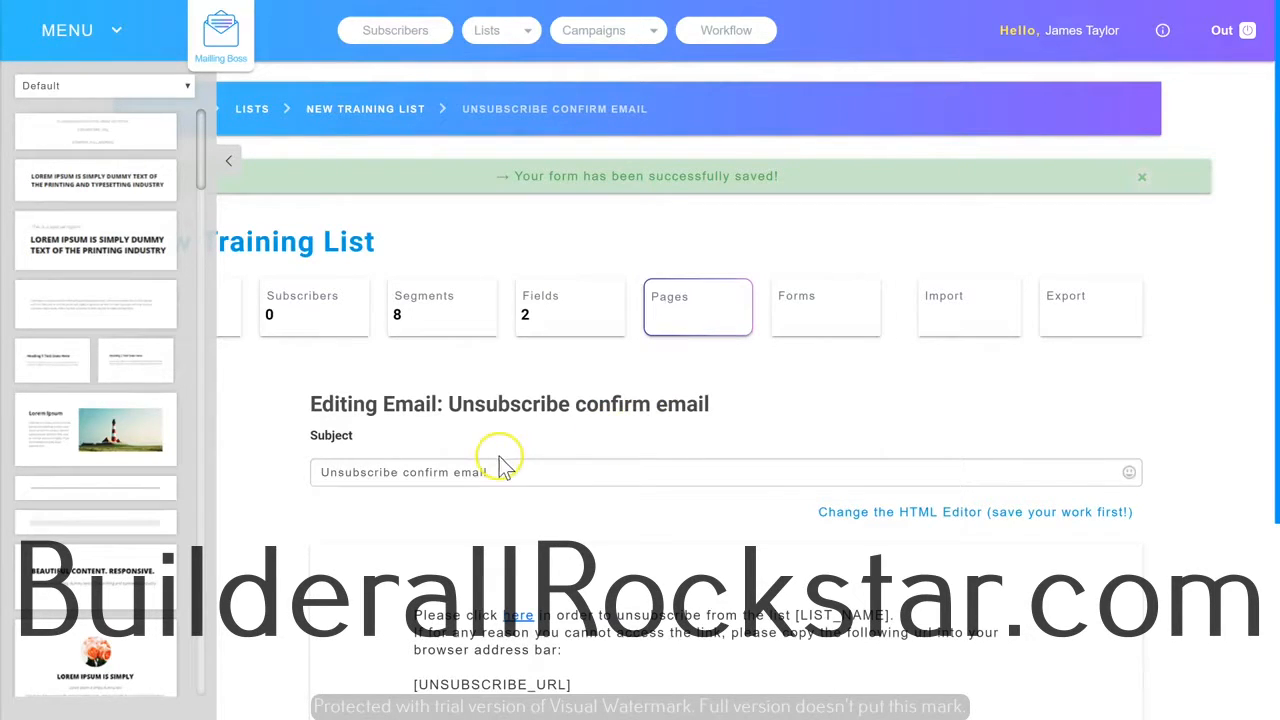
Review the unsubscribe confirm email and save it with its default subject and text.
scroll(403, 473, "down", 3)
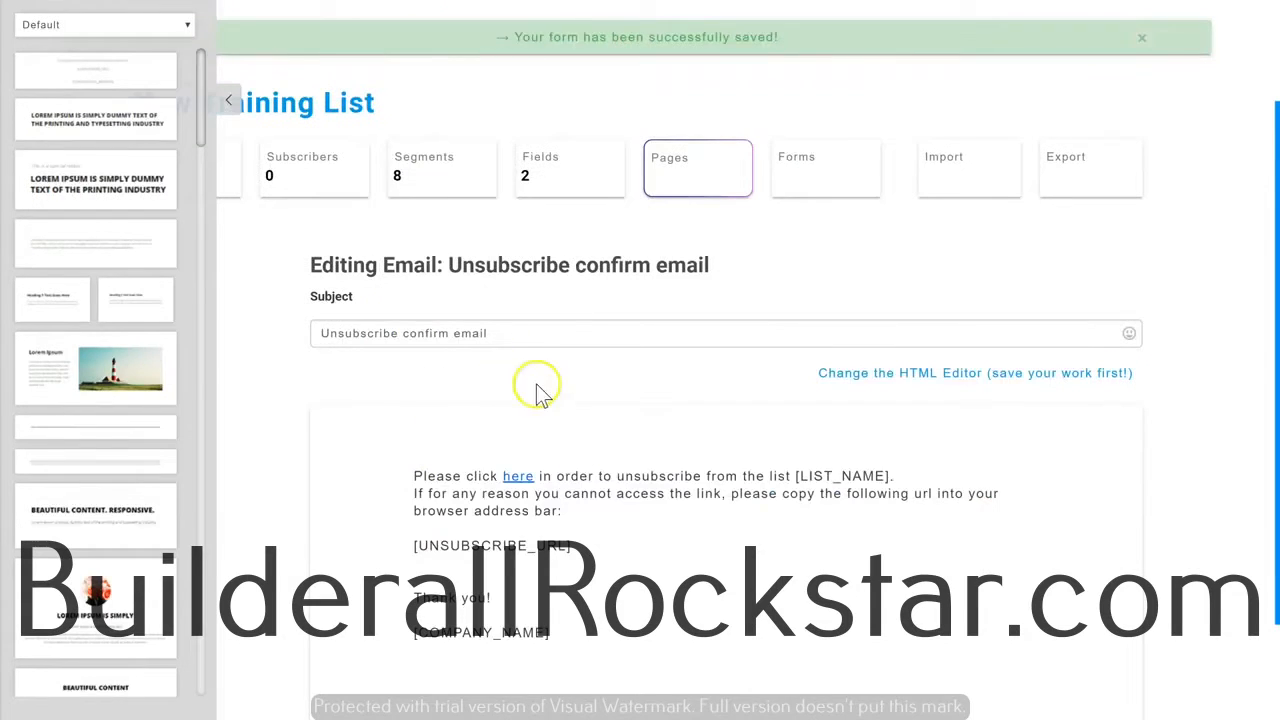
scroll(577, 434, "down", 1)
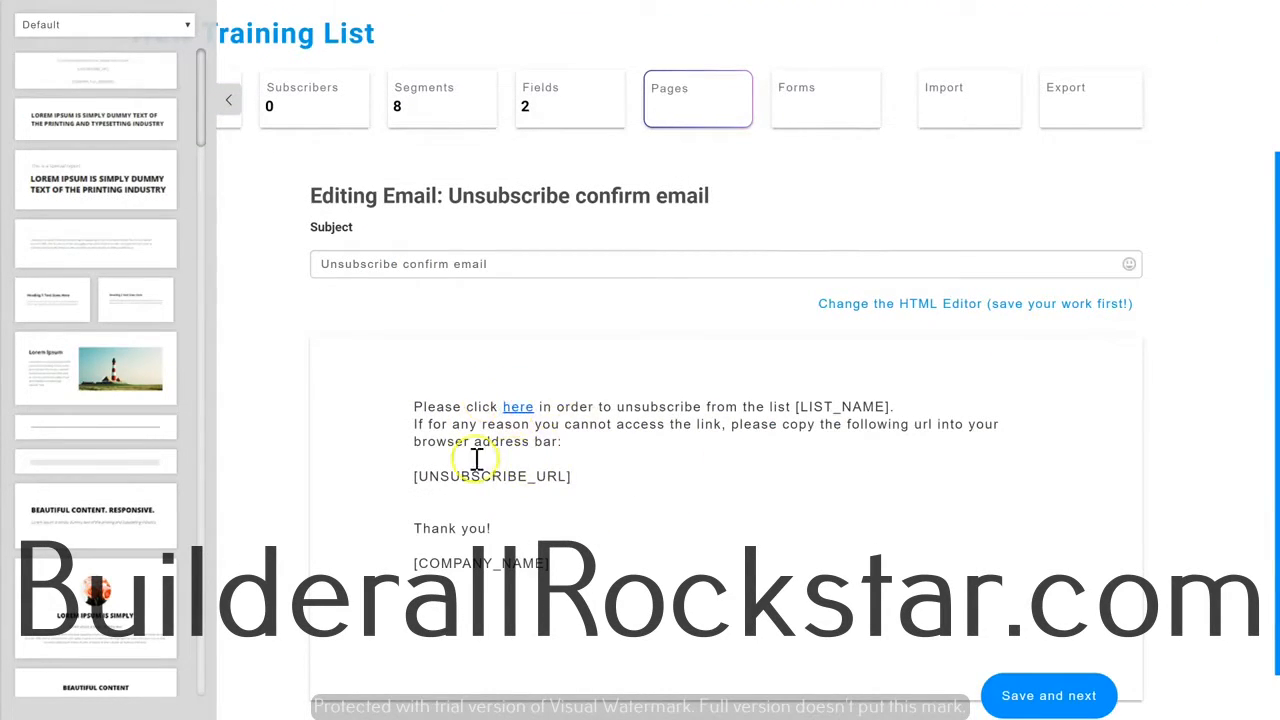
scroll(495, 490, "down", 1)
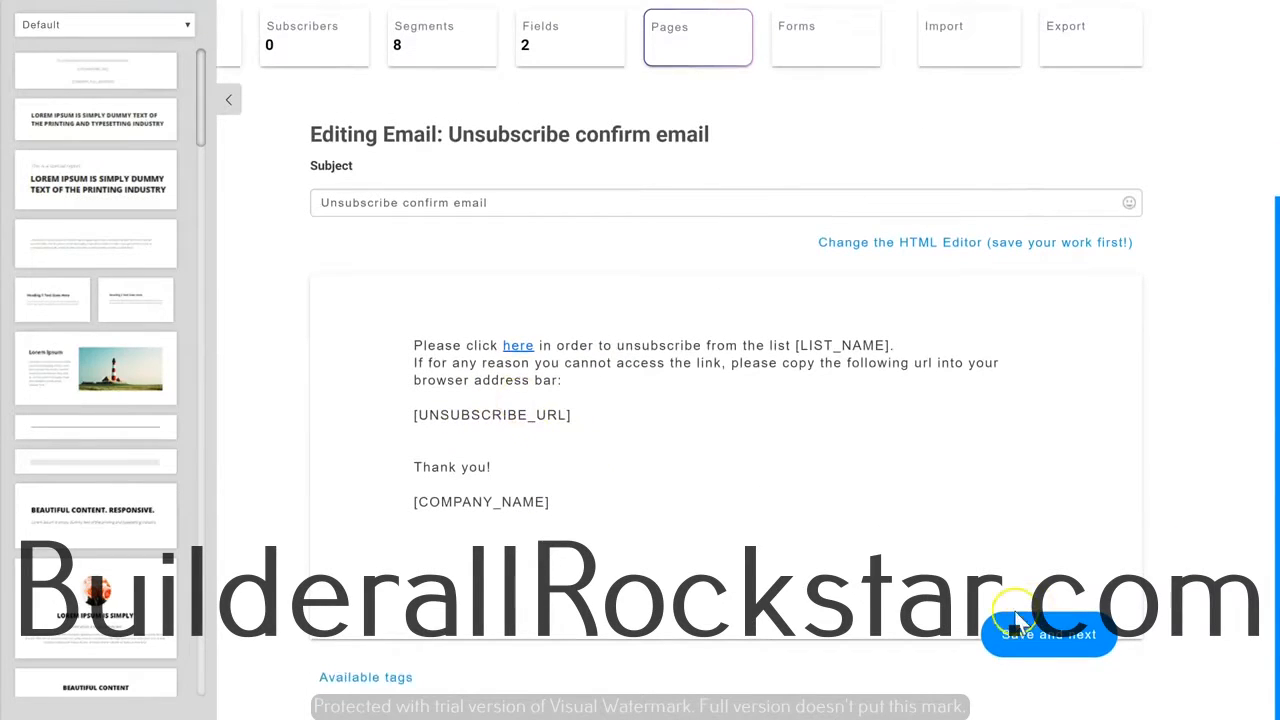
left_click(1047, 638)
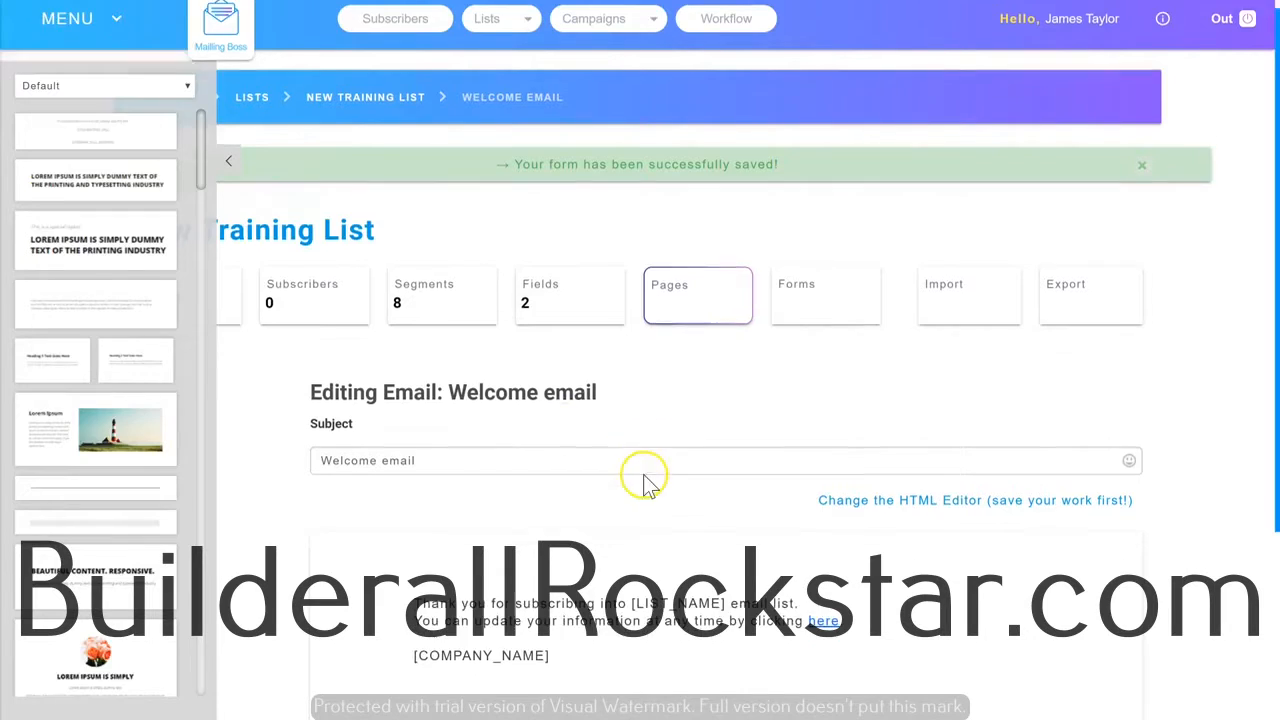
Review the welcome email and save it with its default subject and text.
scroll(660, 440, "down", 2)
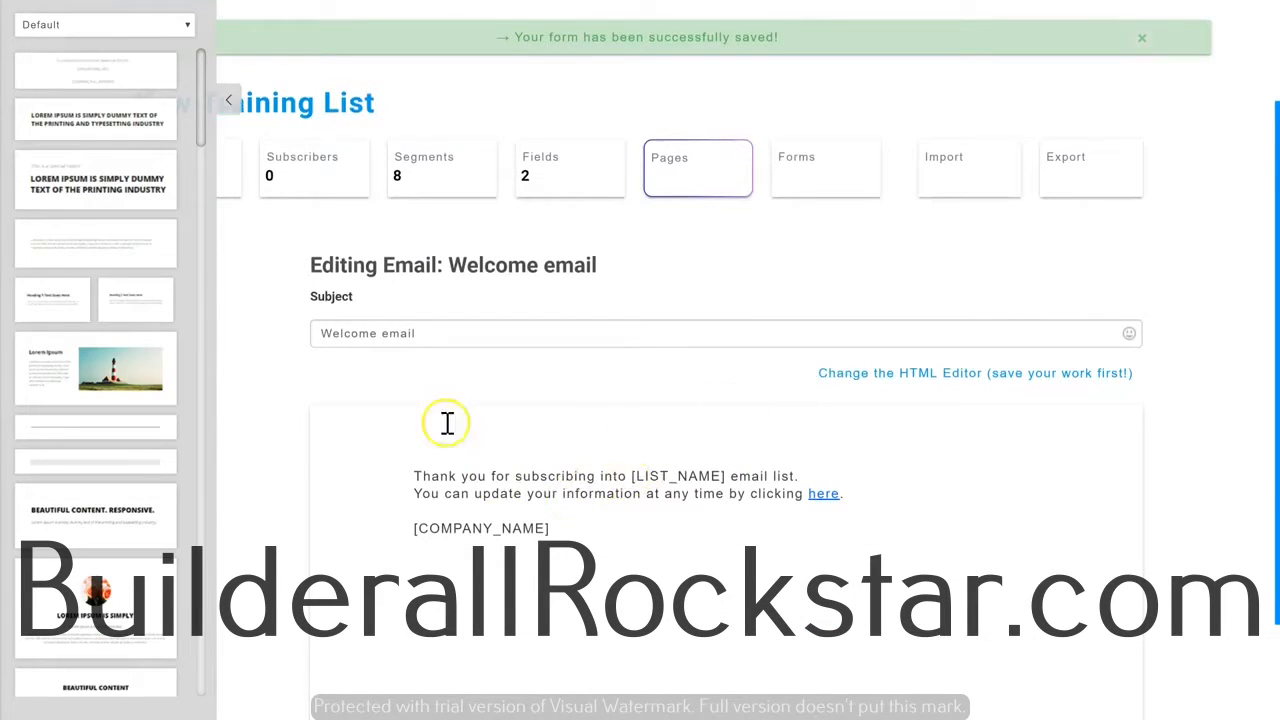
scroll(525, 428, "up", 2)
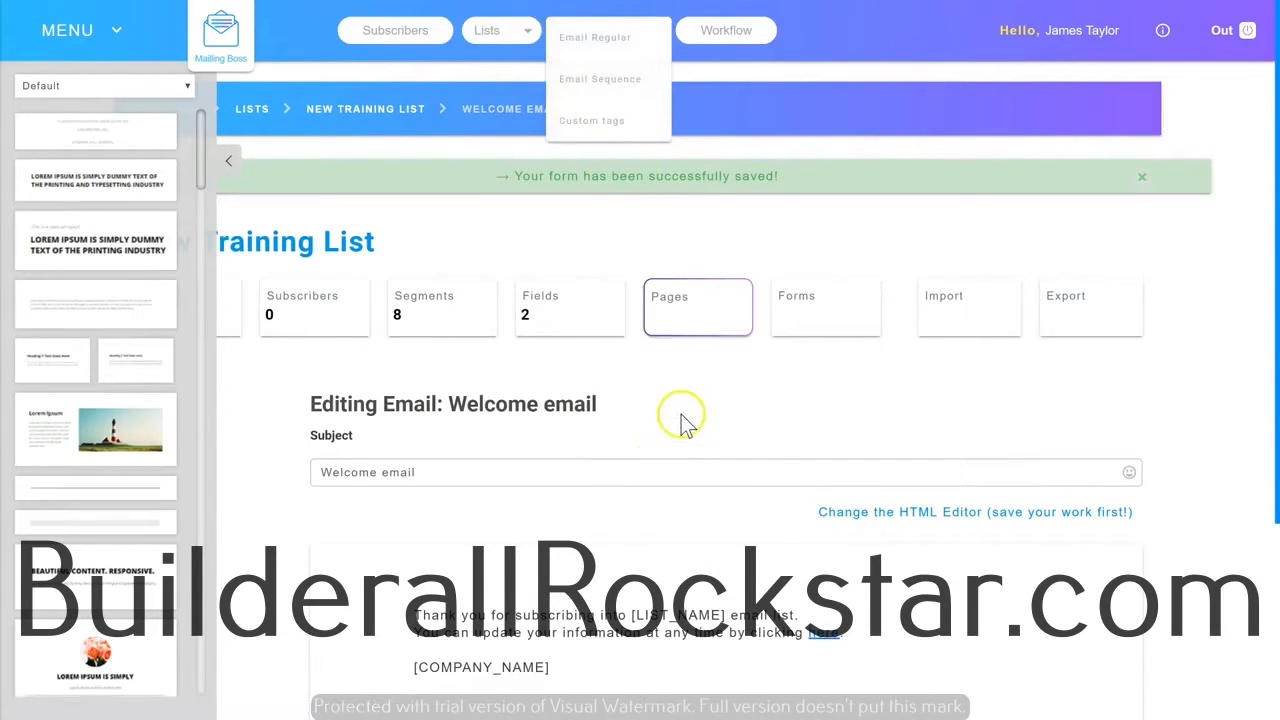
scroll(590, 398, "down", 3)
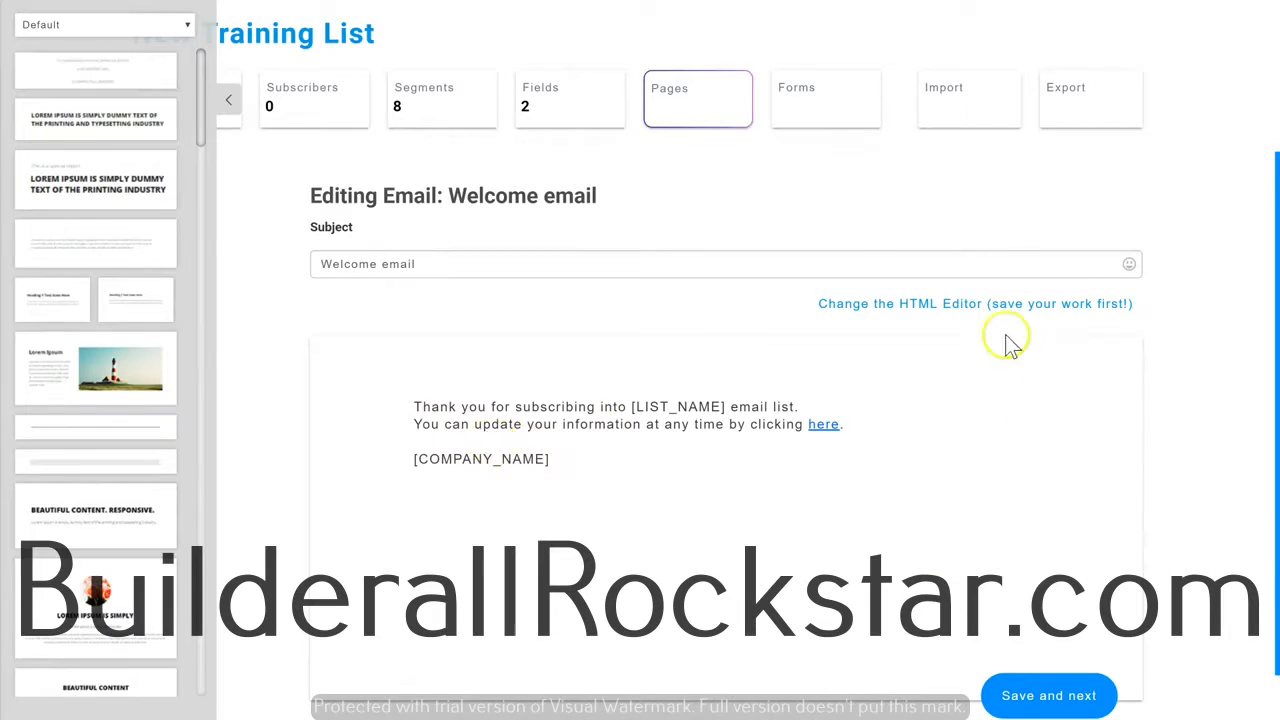
left_click(1022, 700)
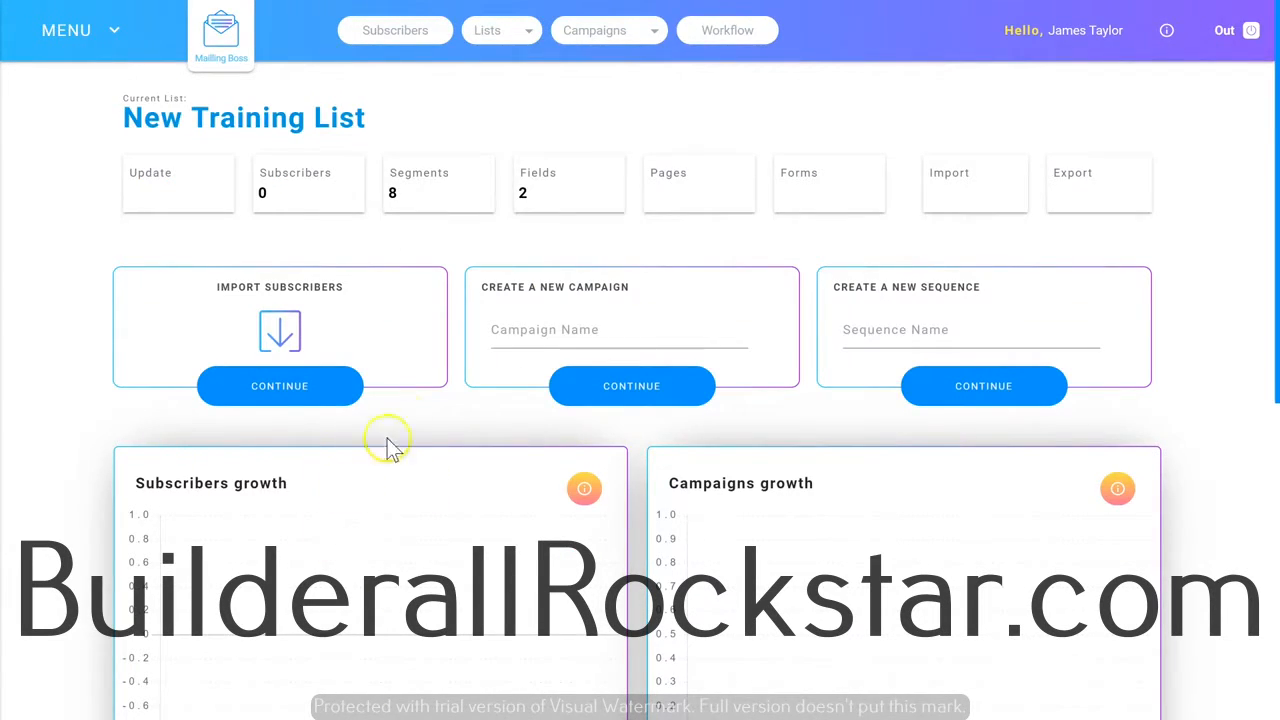
Open New Training List for updating and review its general data and advanced settings.
left_click(172, 184)
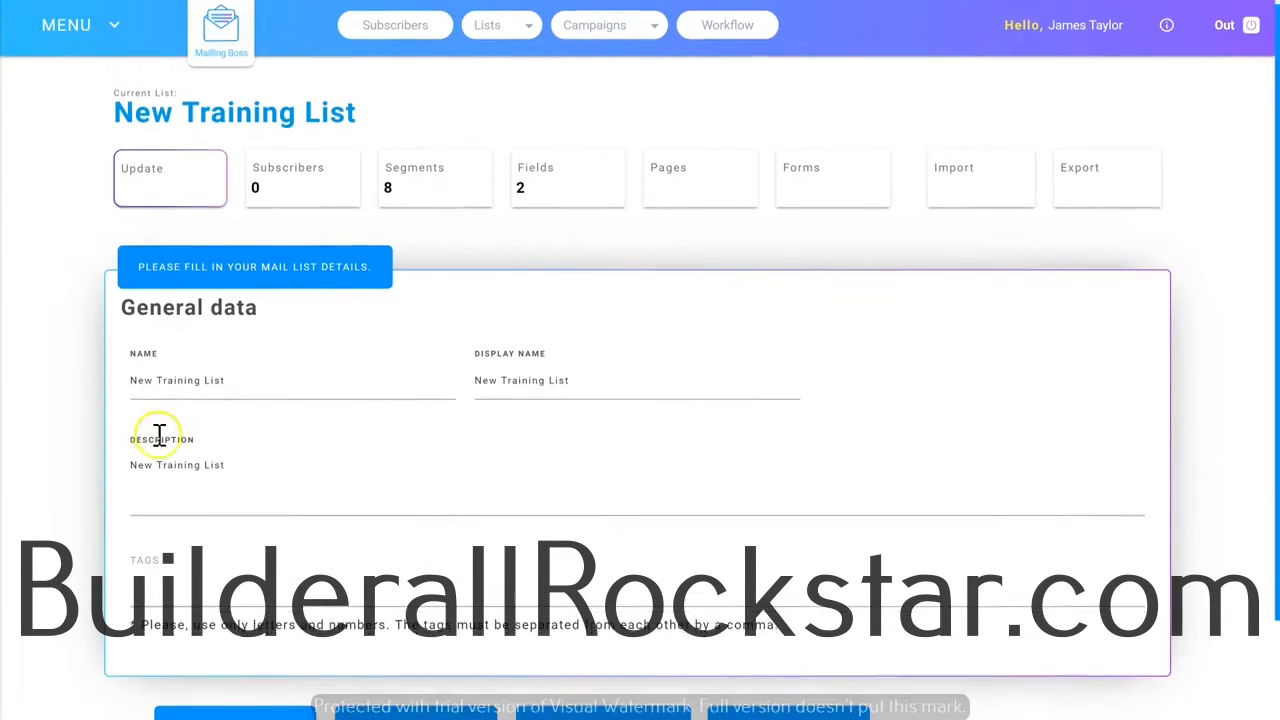
scroll(157, 440, "down", 2)
left_click(240, 615)
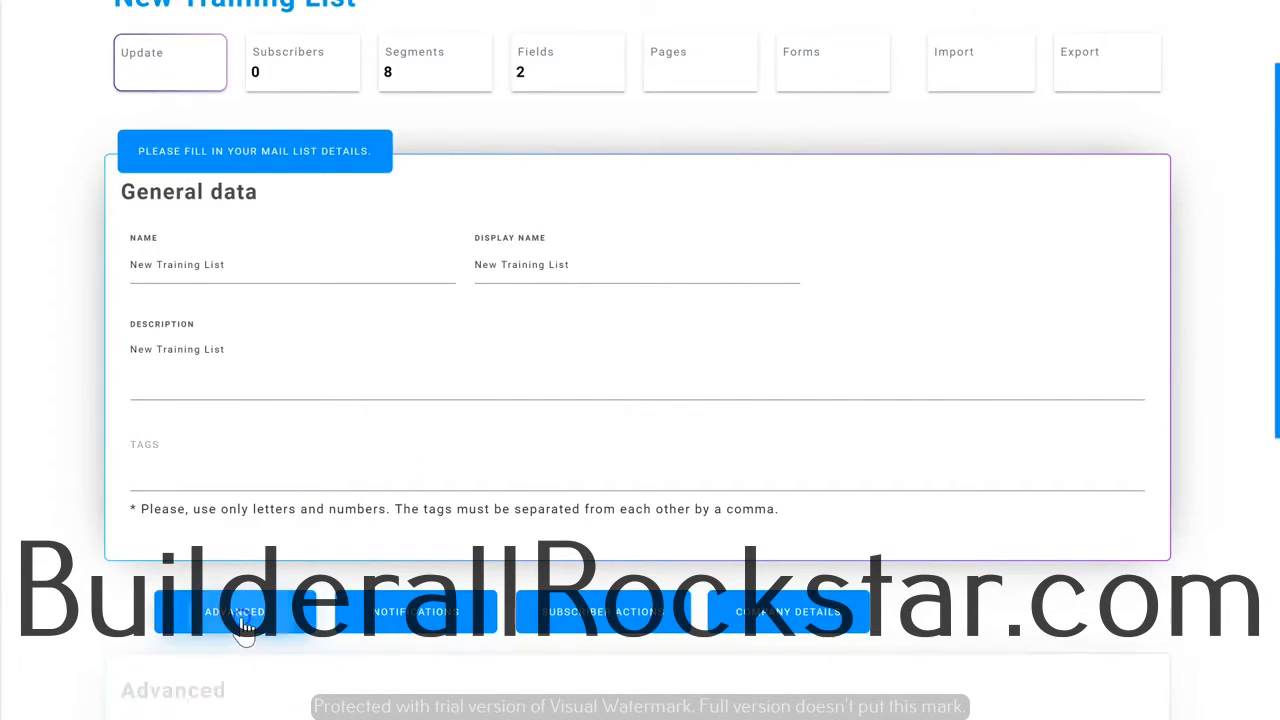
scroll(300, 560, "down", 5)
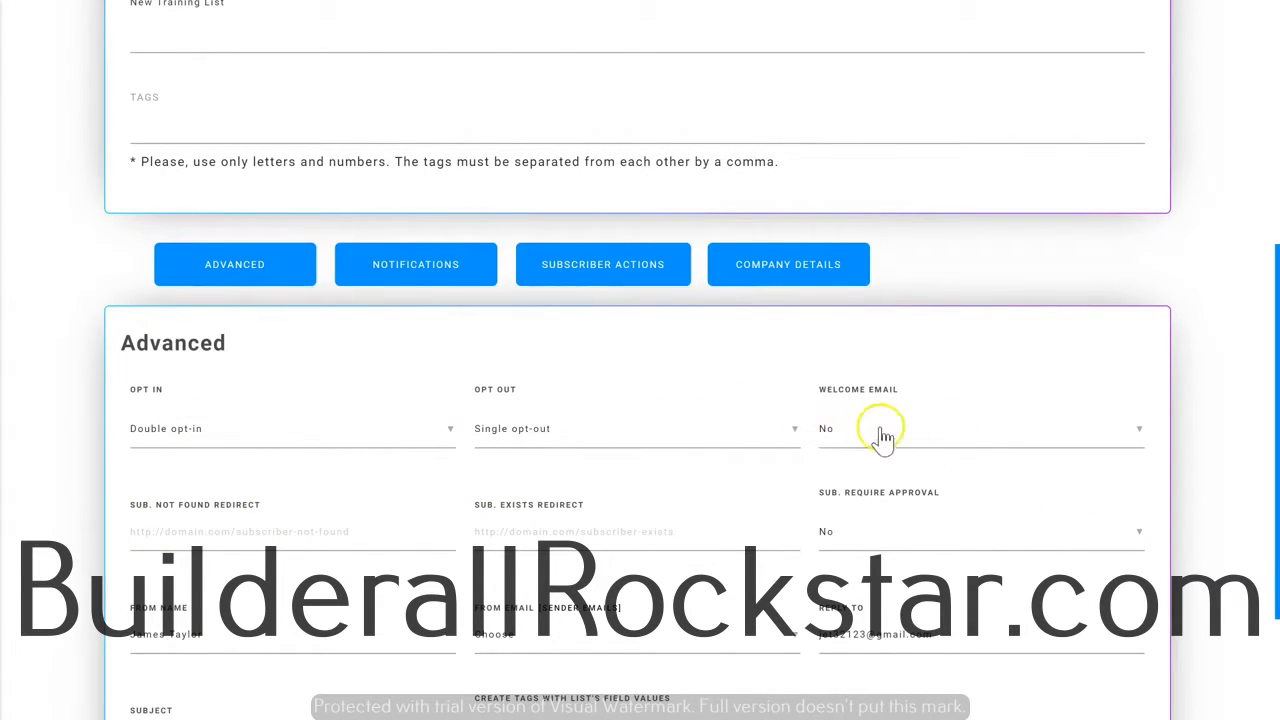
scroll(540, 460, "down", 2)
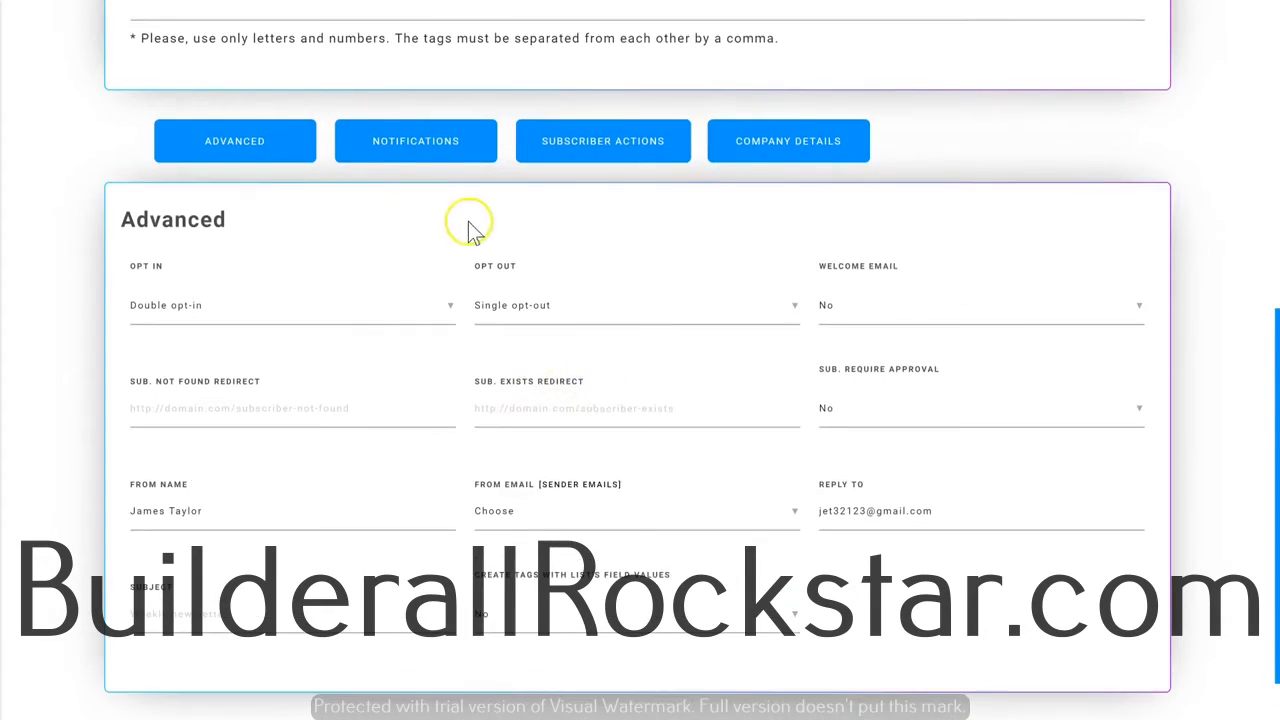
Review the list's notification settings, subscriber actions and company details.
left_click(420, 128)
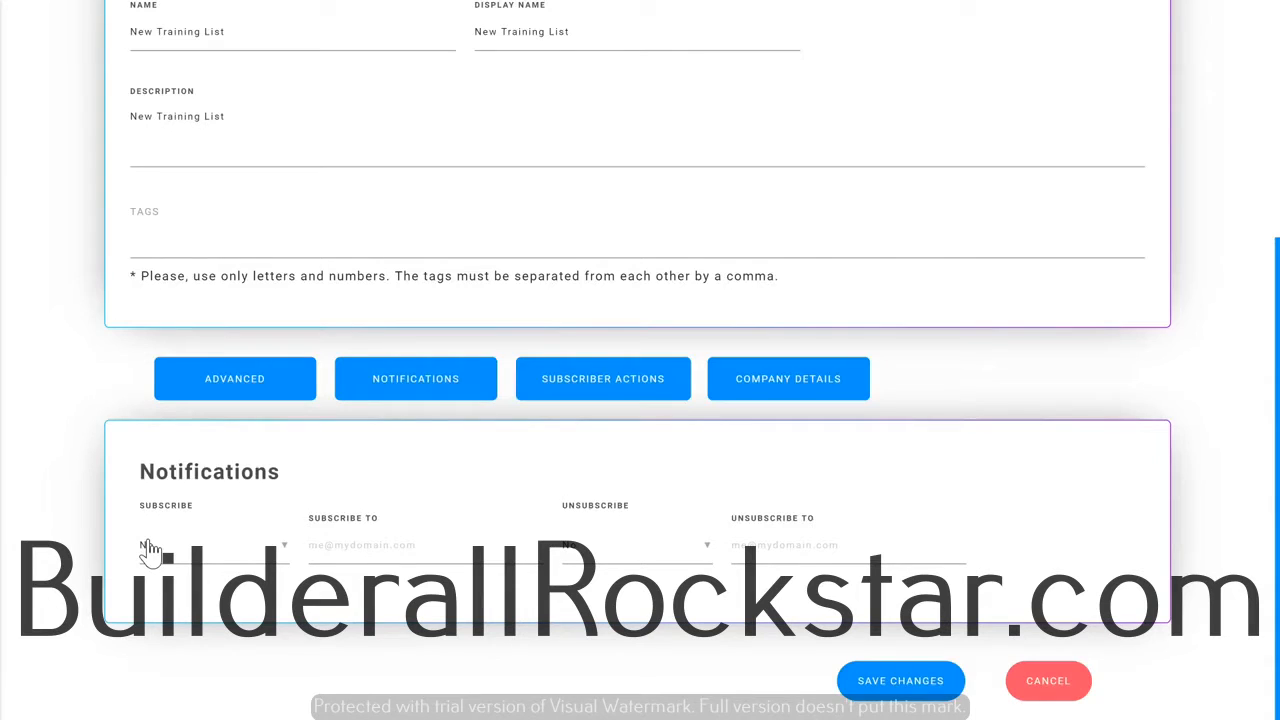
left_click(588, 385)
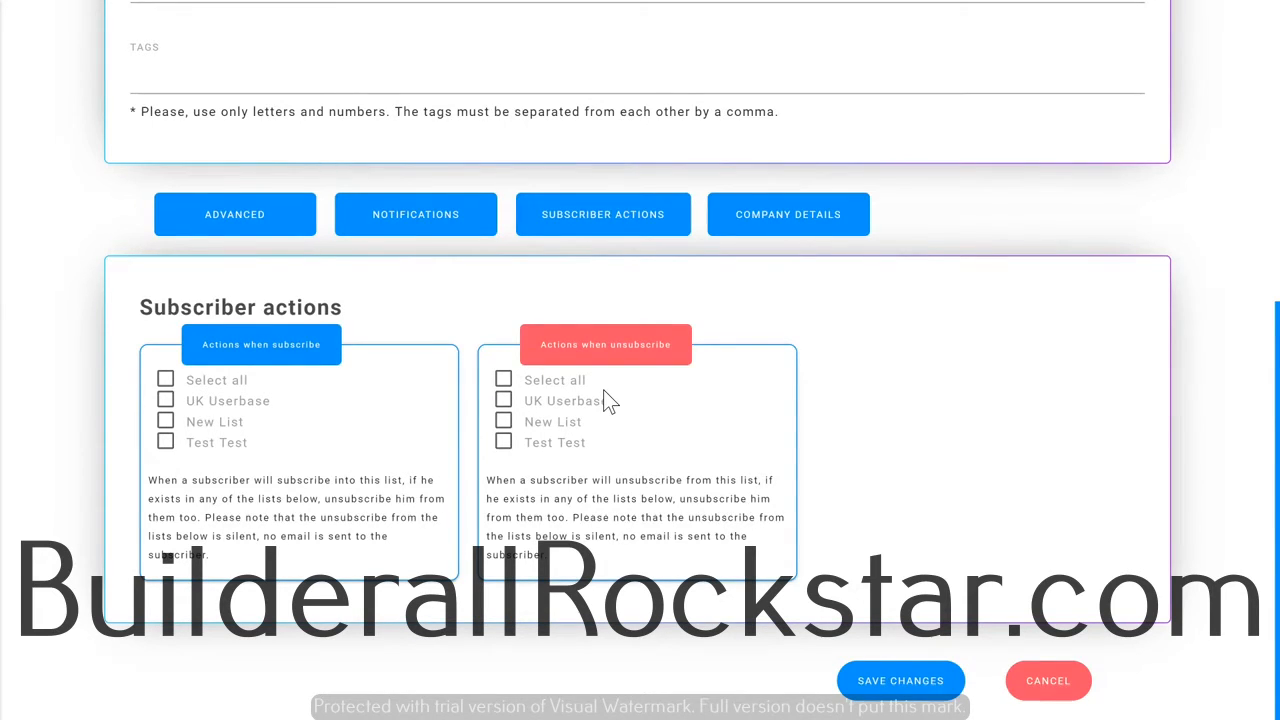
left_click(777, 222)
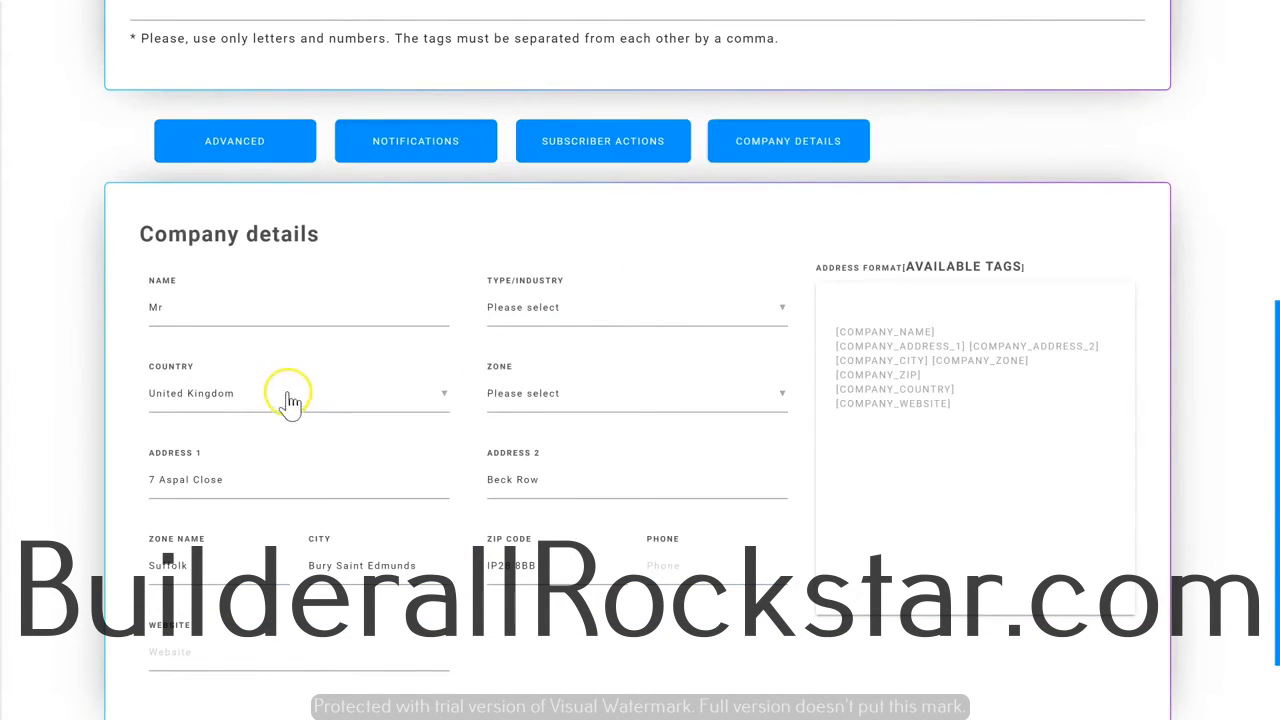
scroll(640, 460, "up", 6)
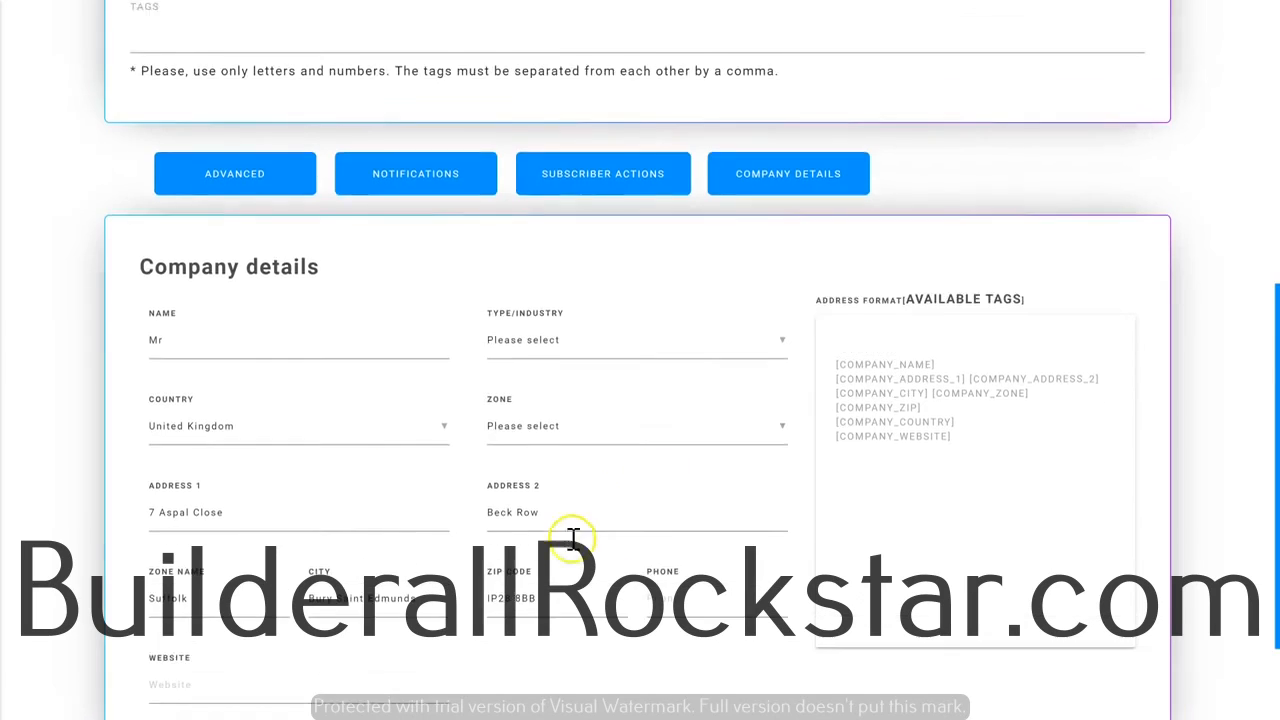